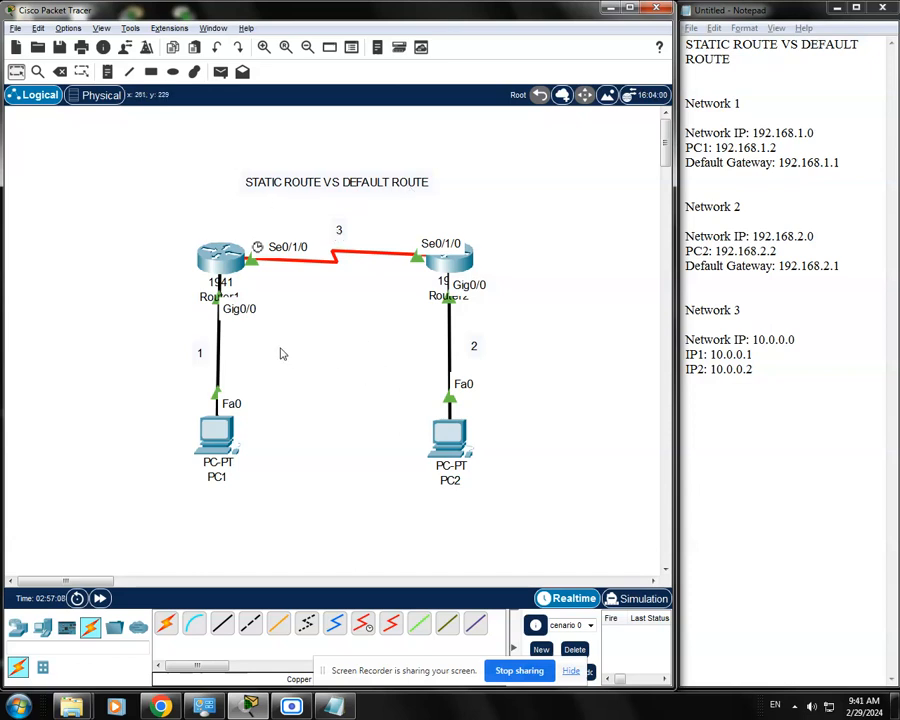
Add the note "ip route 192.168.2.0 255.255.255.0 s0/1/0" to the workspace and position it above Router1.
click(108, 74)
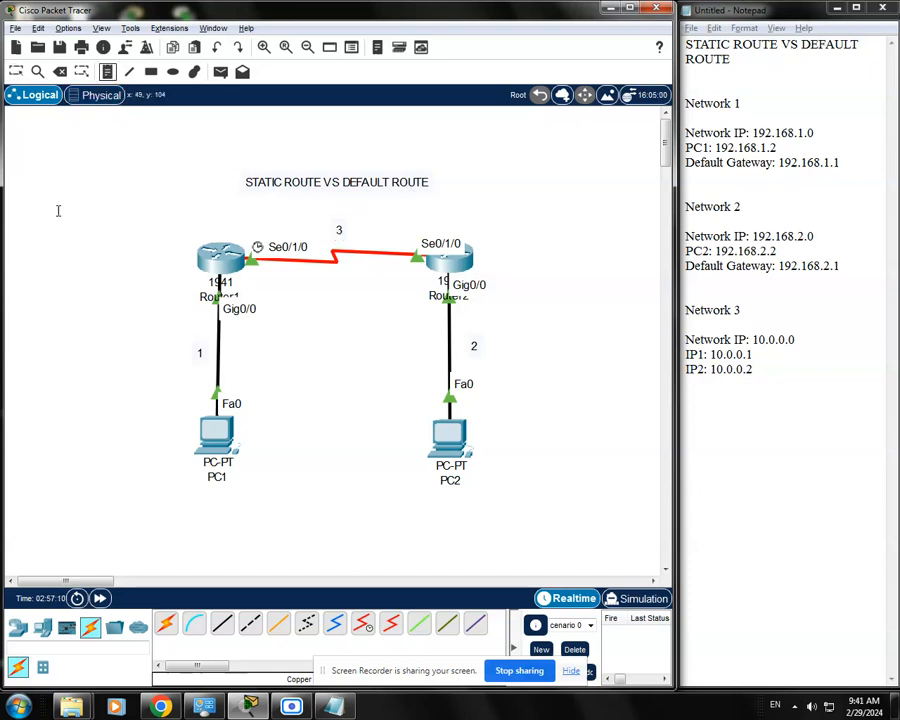
click(32, 207)
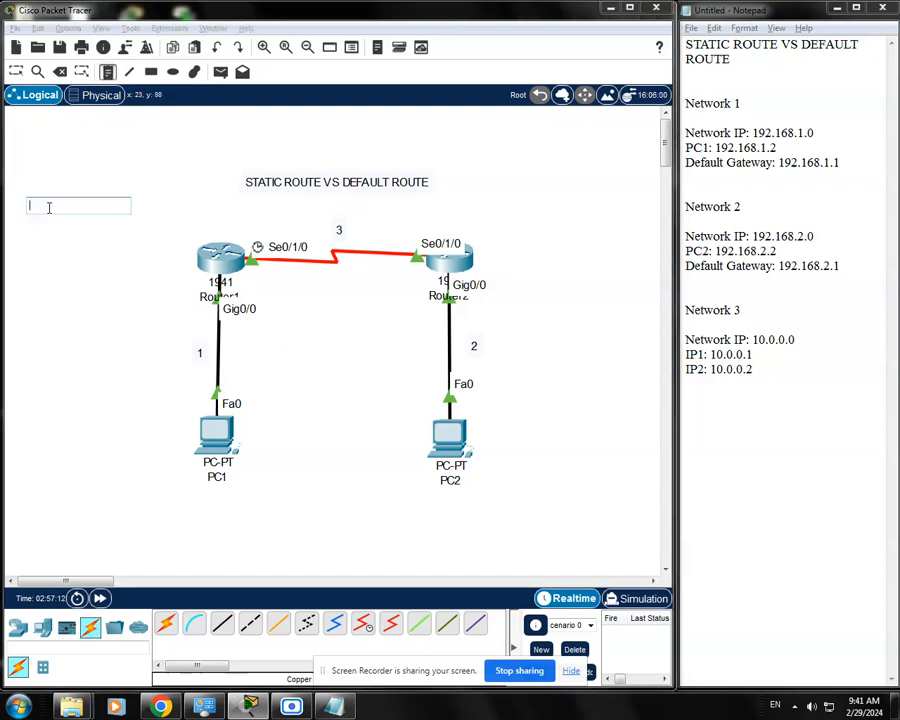
text(ip route 192.1)
text(68.2)
text(.0 255.255.255.0 s0)
text(/1/0)
click(105, 245)
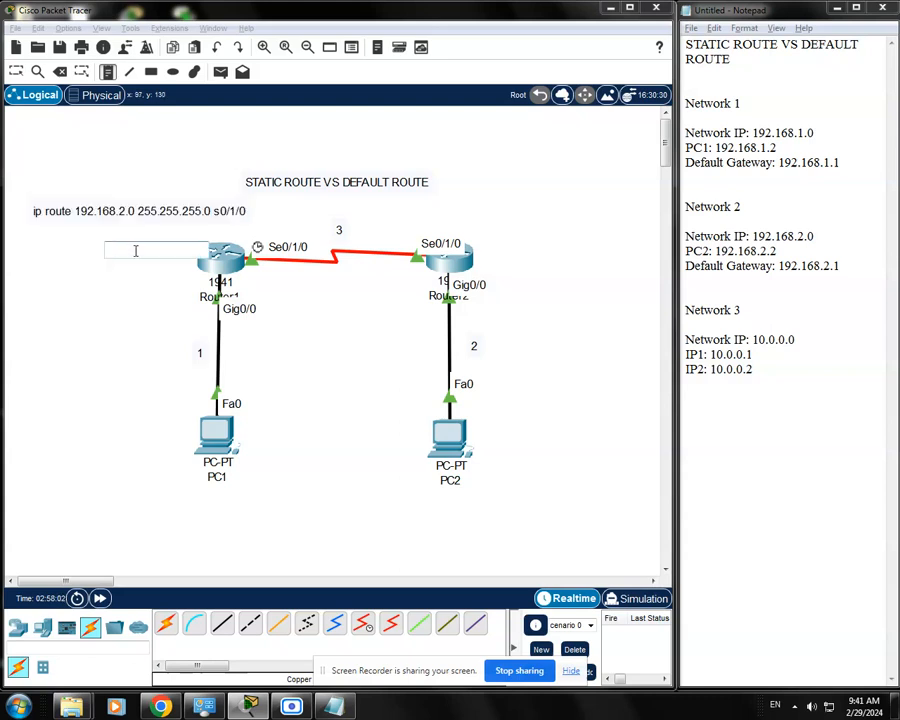
key(Escape)
drag(165, 211, 152, 205)
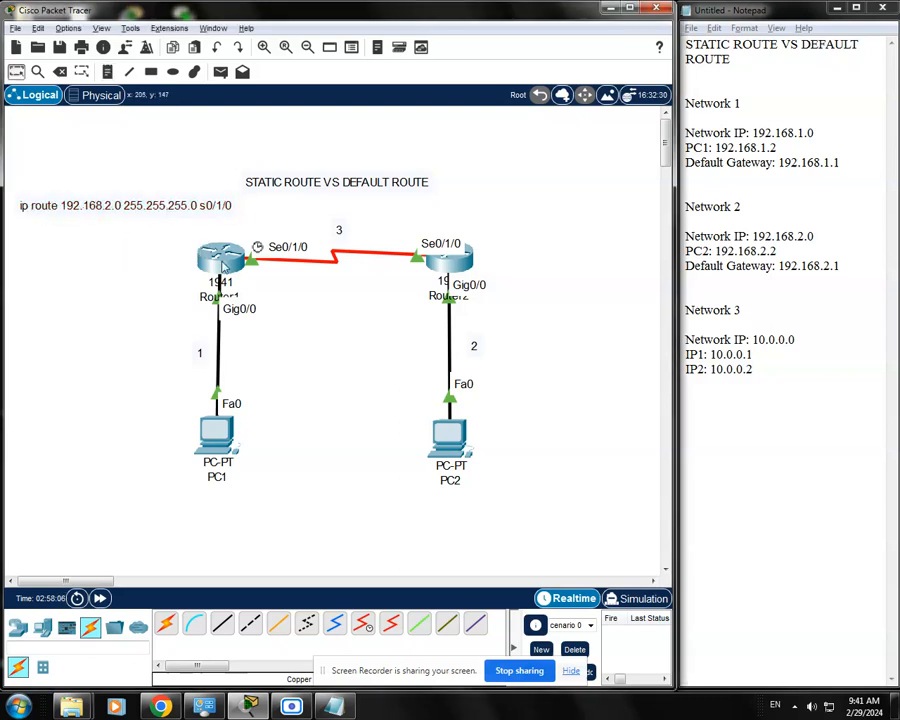
drag(104, 208, 101, 207)
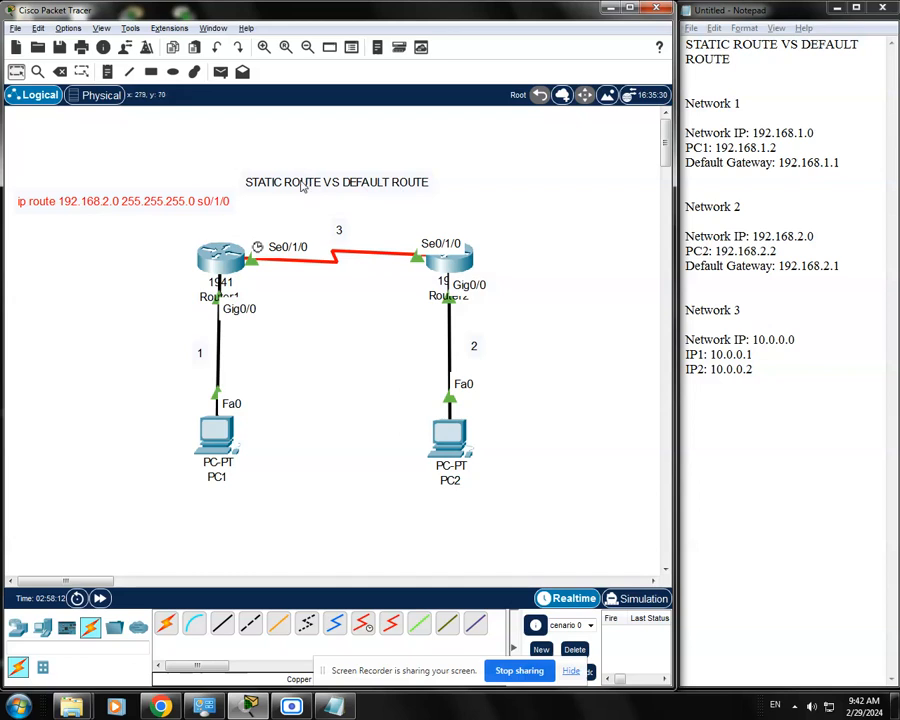
Add the note "ip route 0.0.0.0 0.0.0.0 s0/1/0" and align it just below the 192.168.2.0 route note.
click(107, 71)
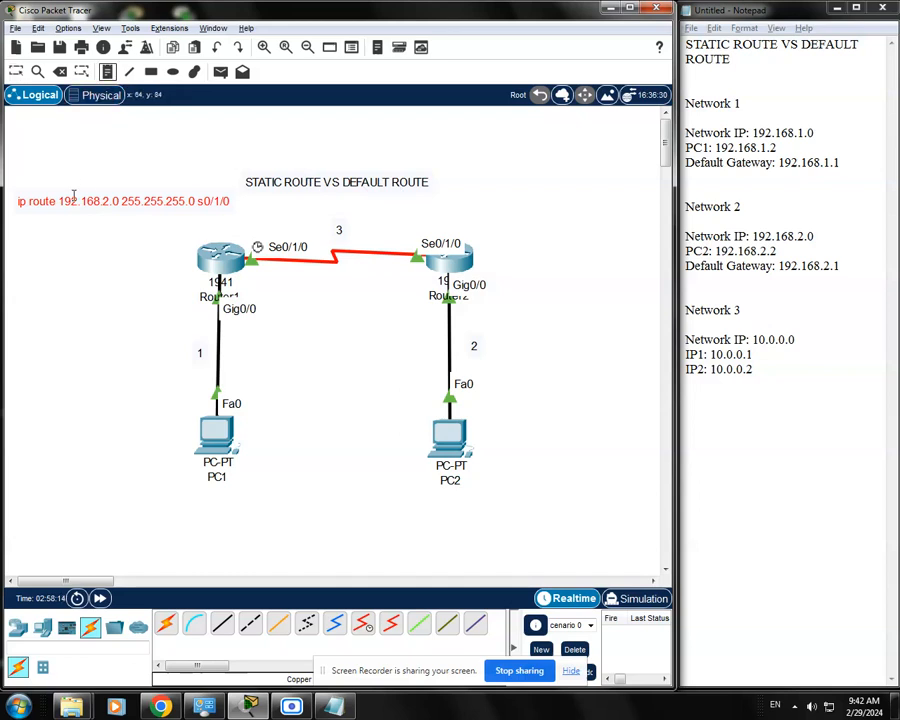
click(18, 228)
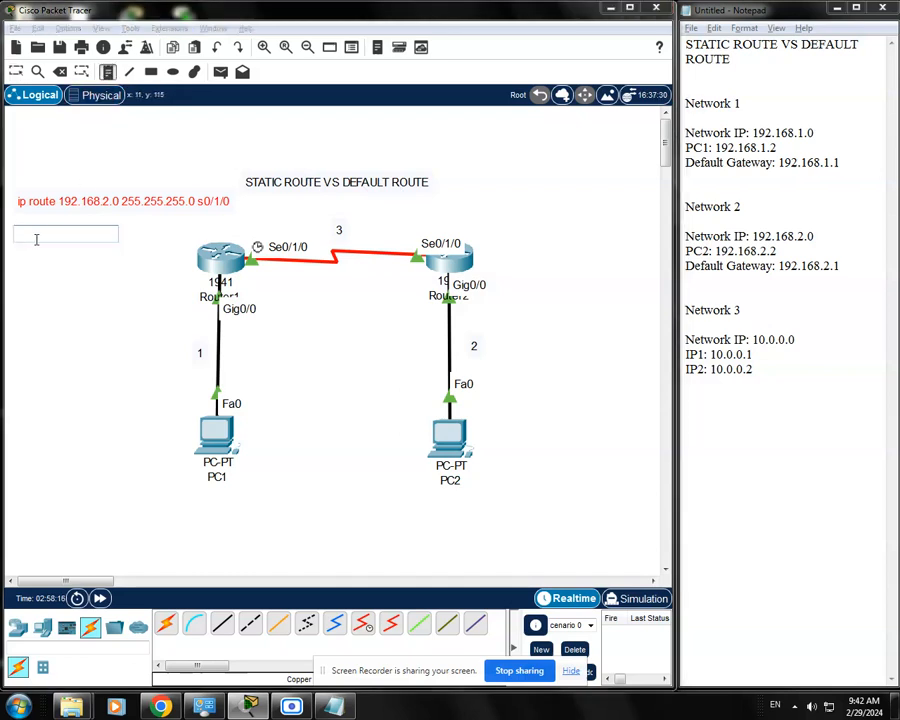
text(s)
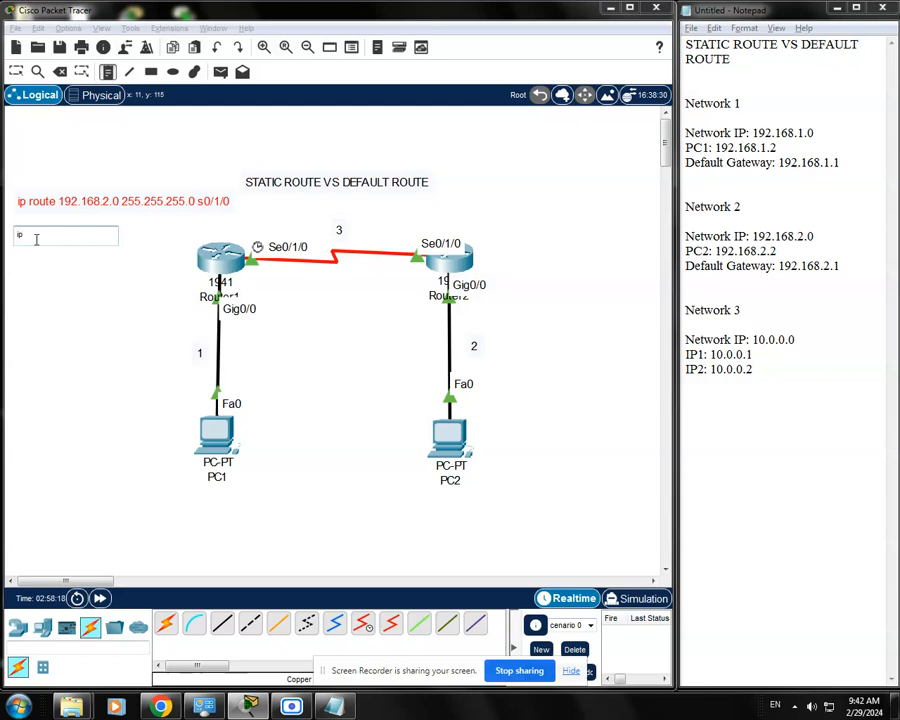
text(p route 0)
text(.0)
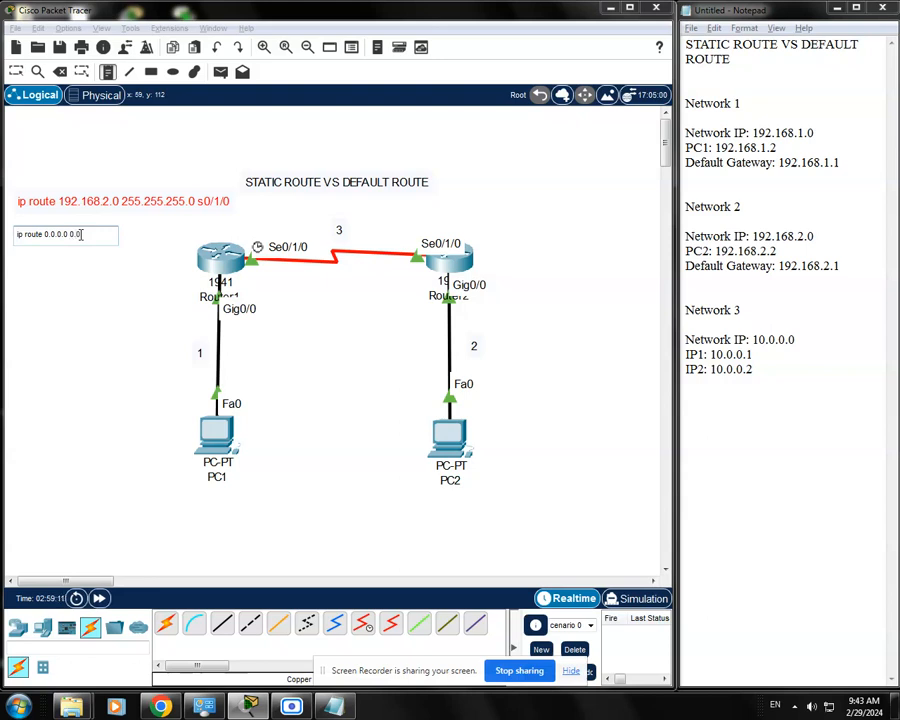
text(.0.0)
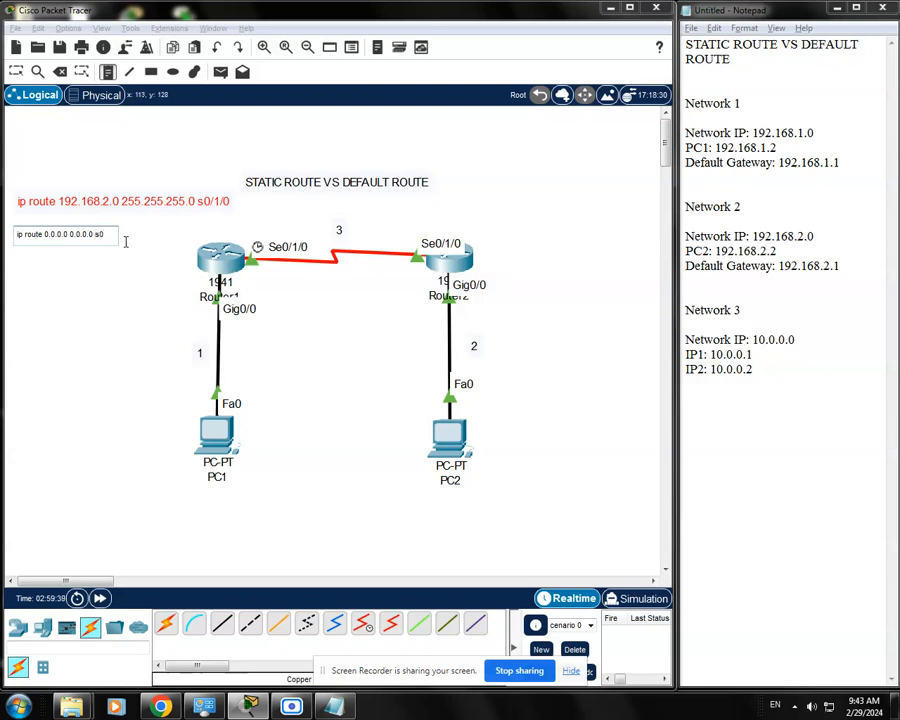
text(/1/0)
click(125, 241)
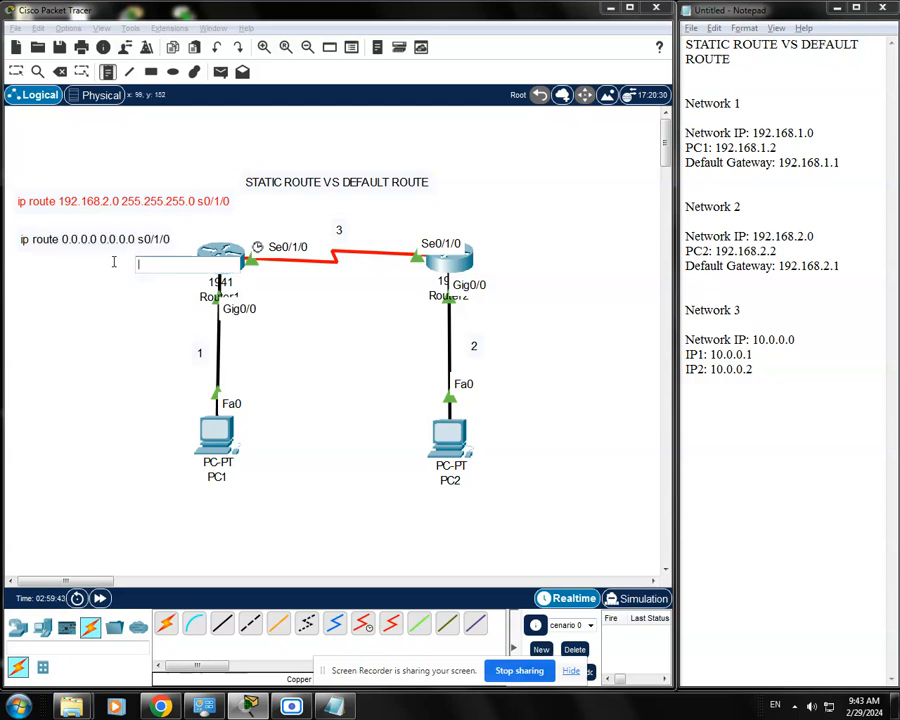
drag(110, 239, 104, 232)
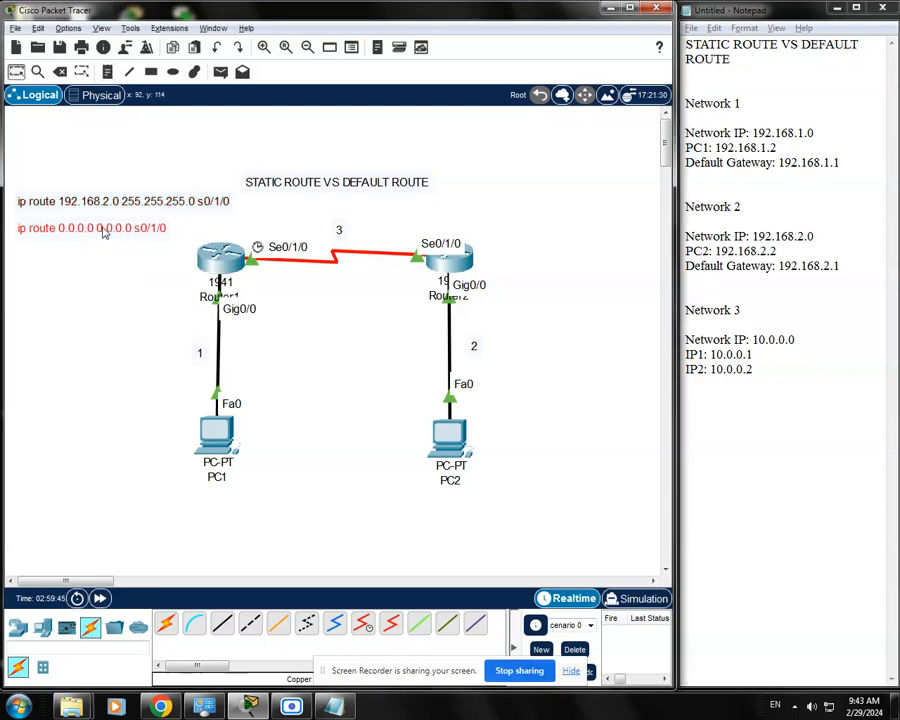
Prefix the 0.0.0.0 route note with the label "Default Route:".
double_click(45, 229)
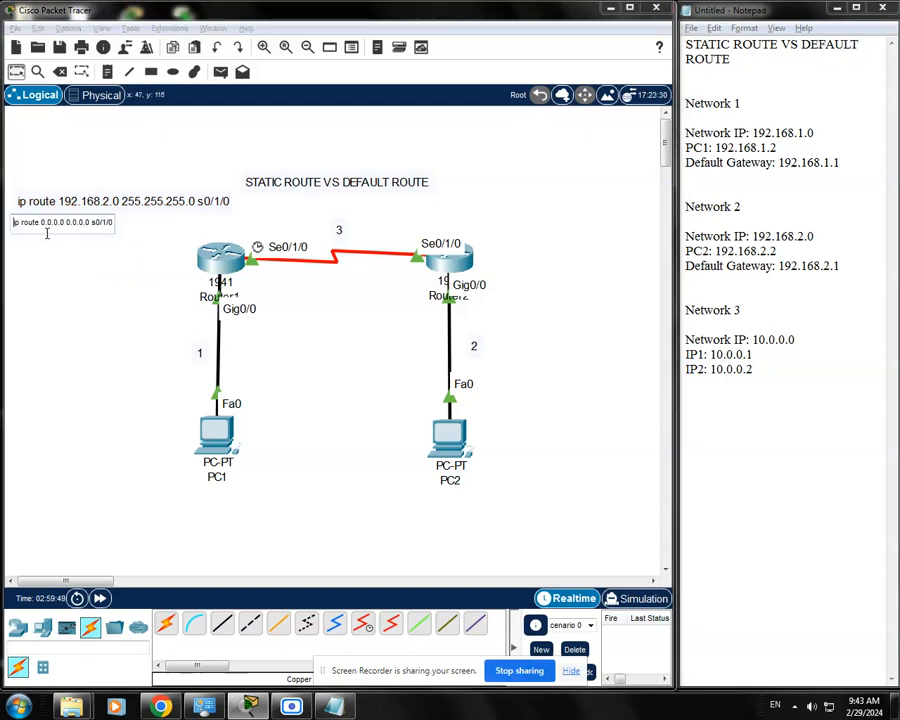
text(Default R)
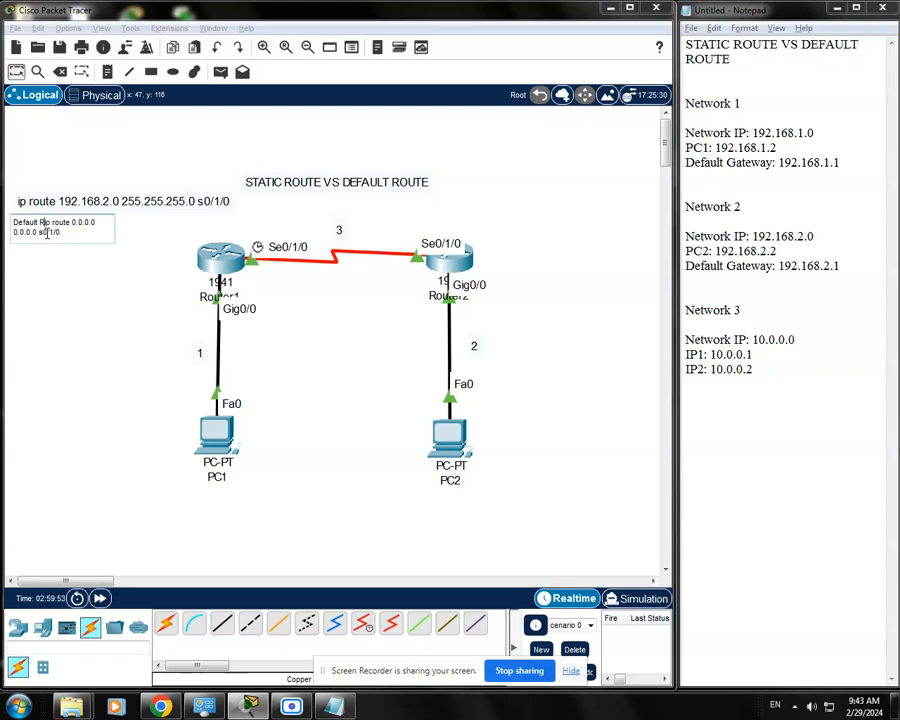
text(oute:)
click(123, 303)
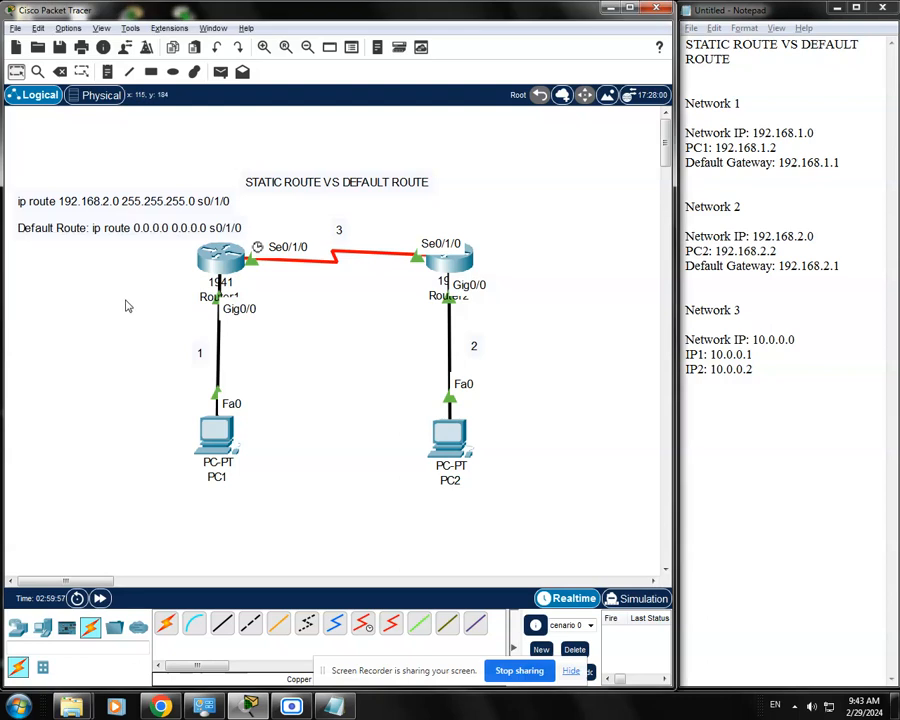
click(126, 234)
Prefix the 192.168.2.0 route note with the label "Static Route".
click(141, 203)
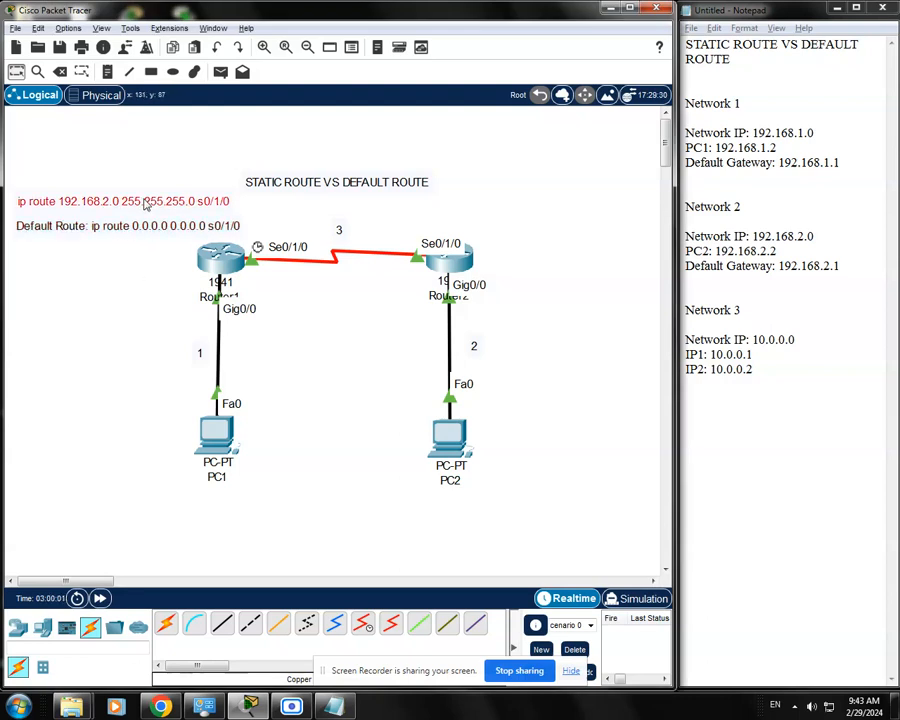
click(141, 203)
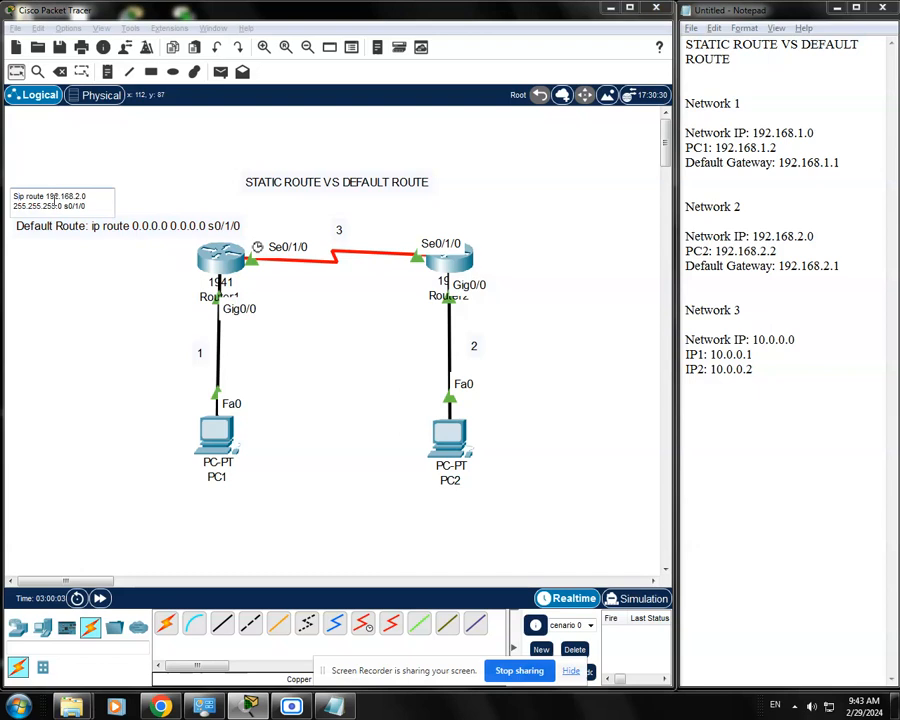
text(Static Ro route)
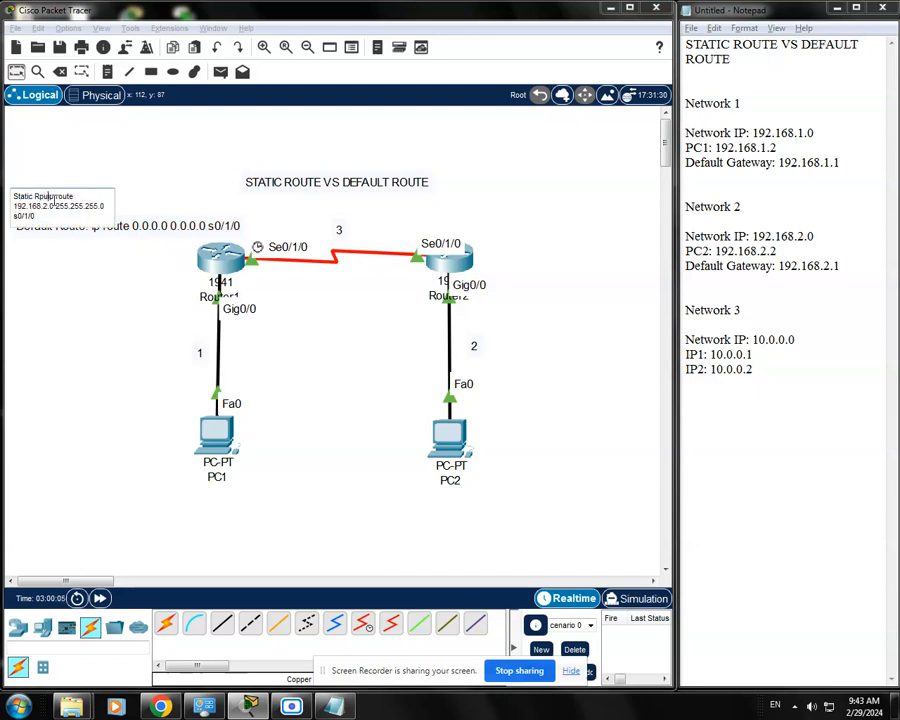
key(BackSpace)
key(BackSpace)
key(BackSpace)
key(BackSpace)
text(oute)
click(113, 263)
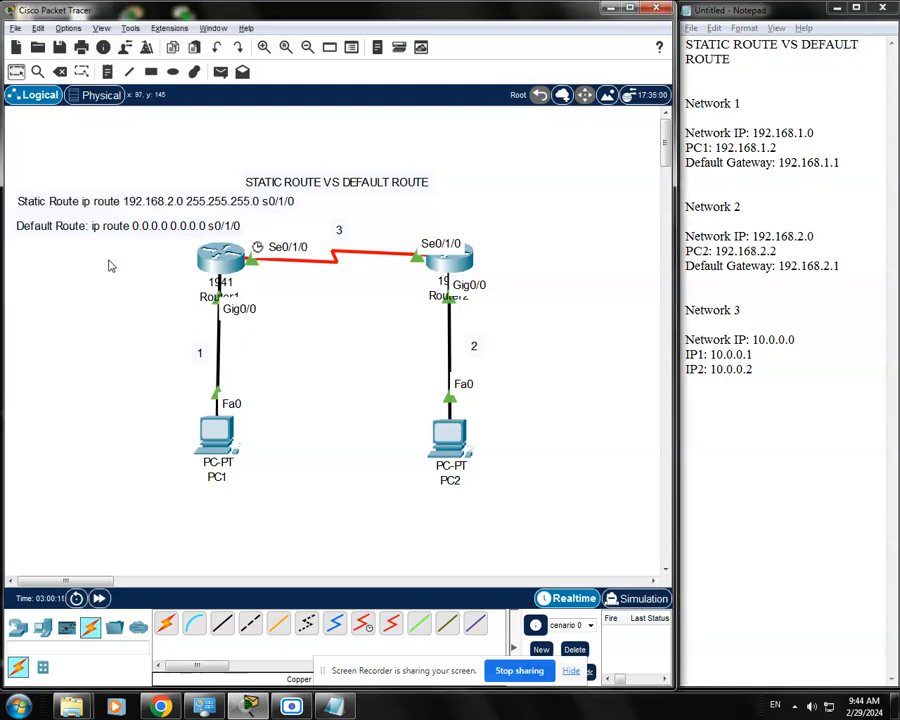
Add a colon after "Static Route" in its note and align the note with the default route note.
double_click(116, 205)
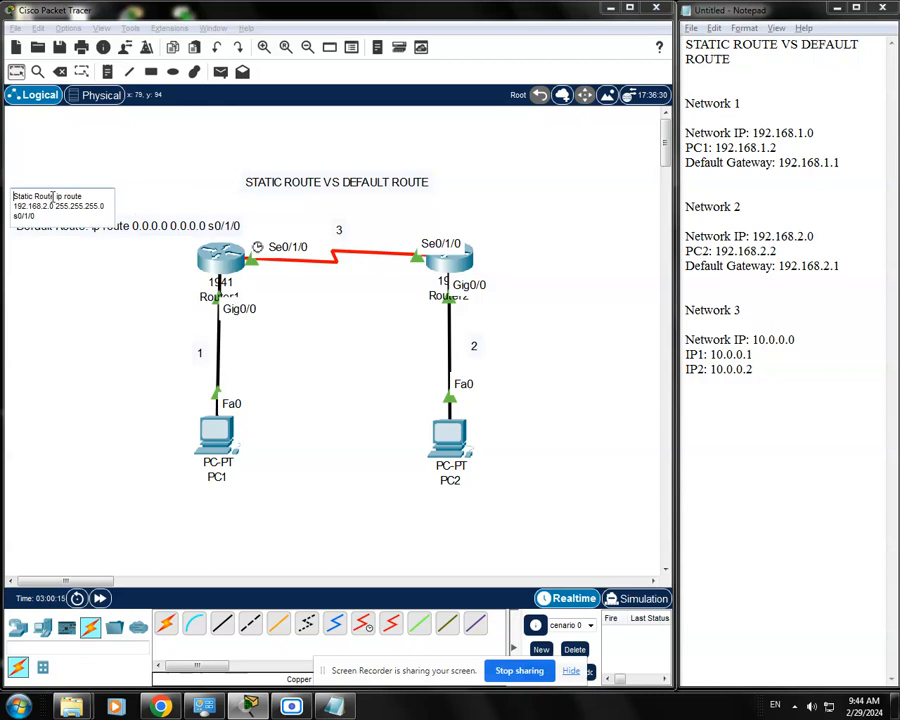
drag(52, 196, 56, 196)
text(:)
click(100, 292)
click(127, 207)
drag(125, 203, 122, 202)
click(141, 279)
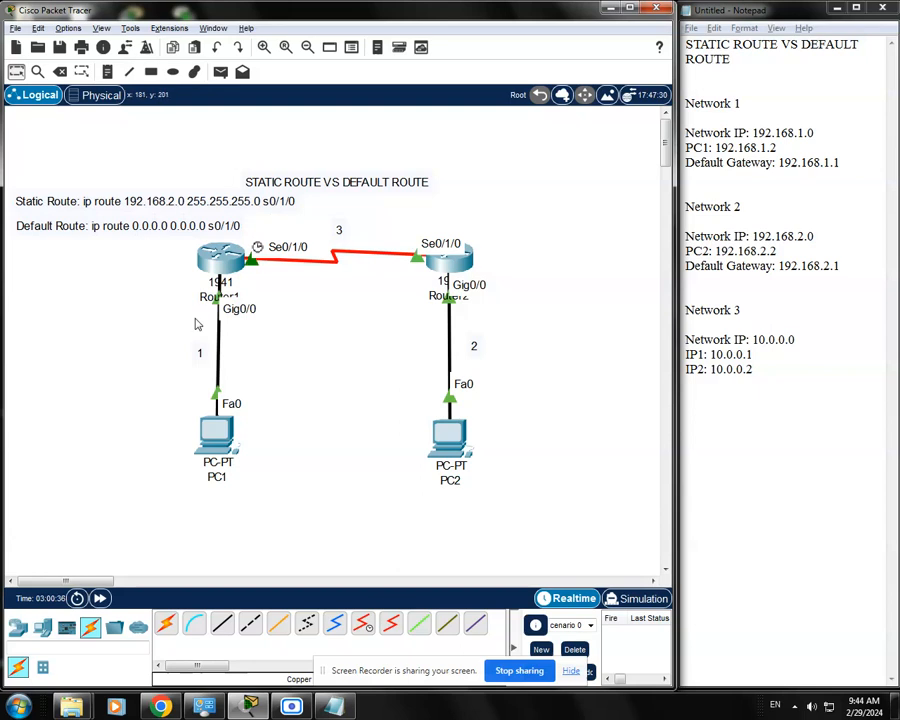
Open Router1's command line and enter global configuration mode with enable and conf t.
click(224, 266)
drag(398, 151, 462, 117)
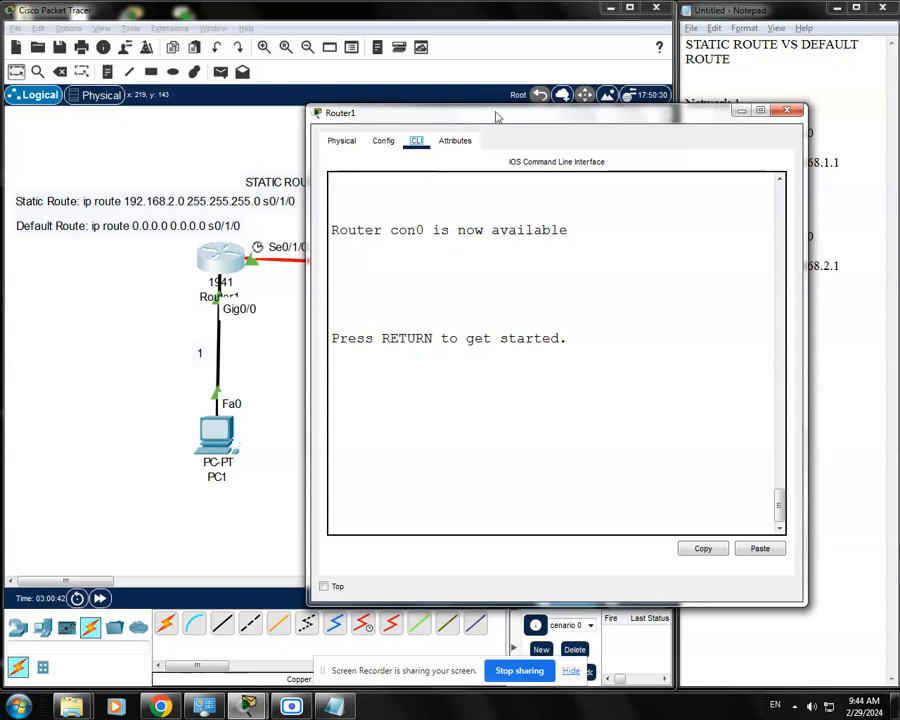
click(478, 494)
key(Return)
text(enable)
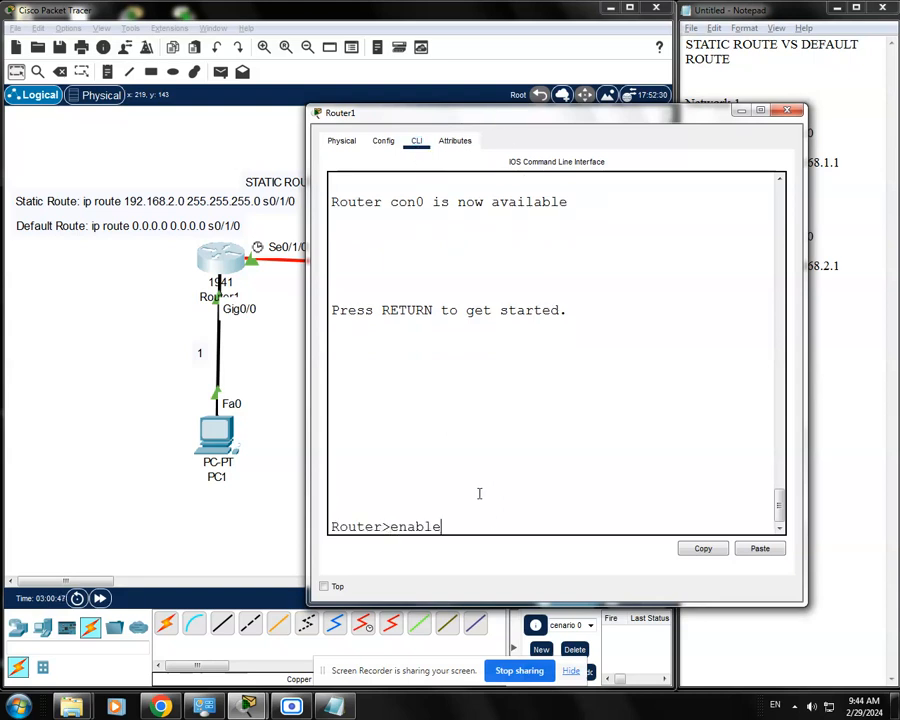
key(Return)
text(c)
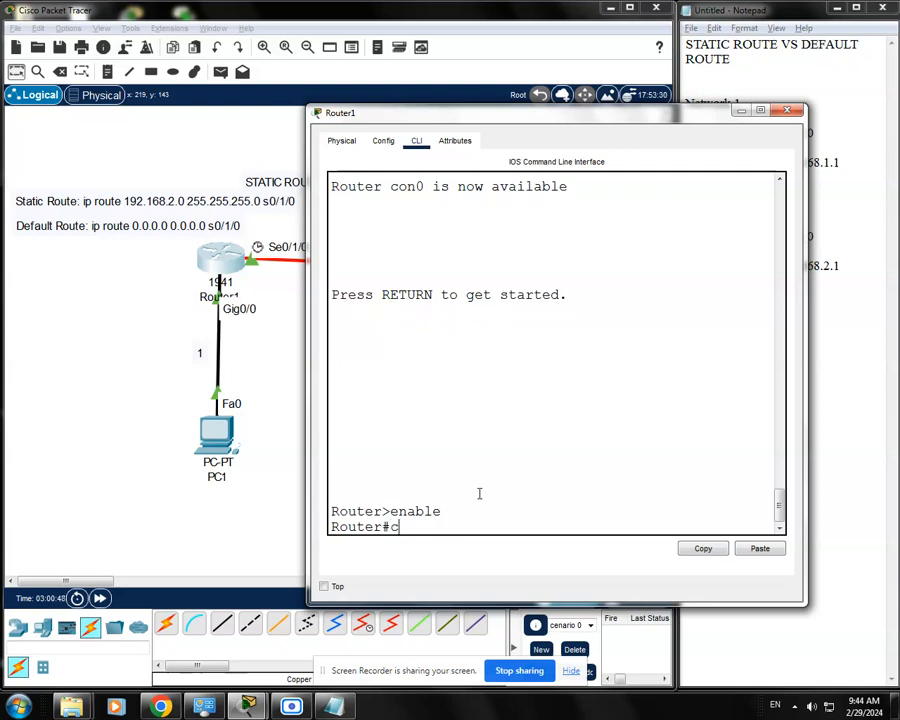
text(onf t)
key(Return)
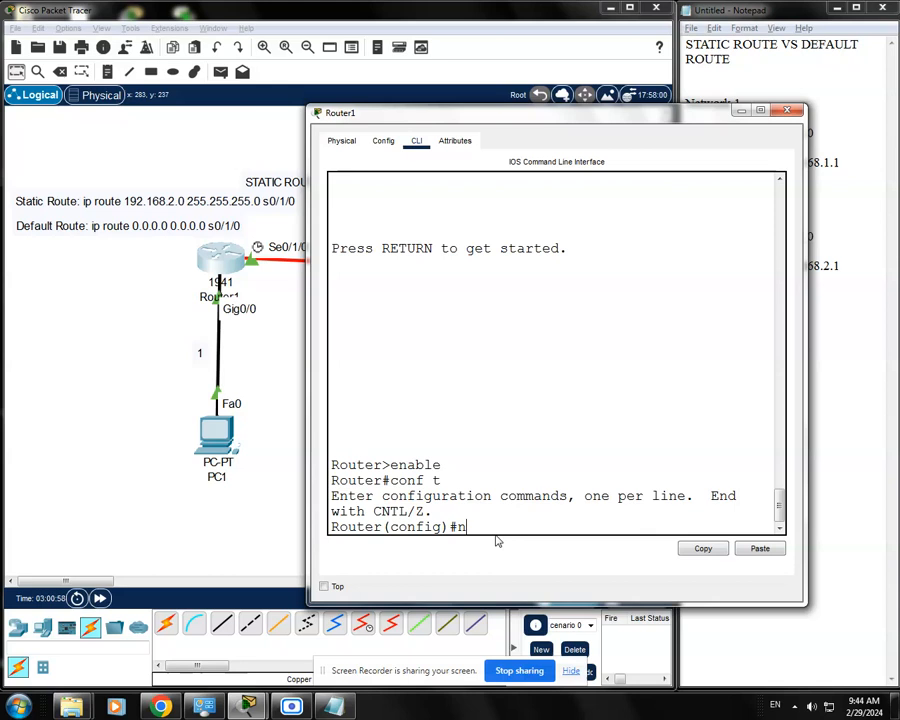
Try to remove Router1's static route with "no ip route 192.168.2.0 255.255.255.0 s0/1/0", enlarging the router window to fit the command.
text(ip route)
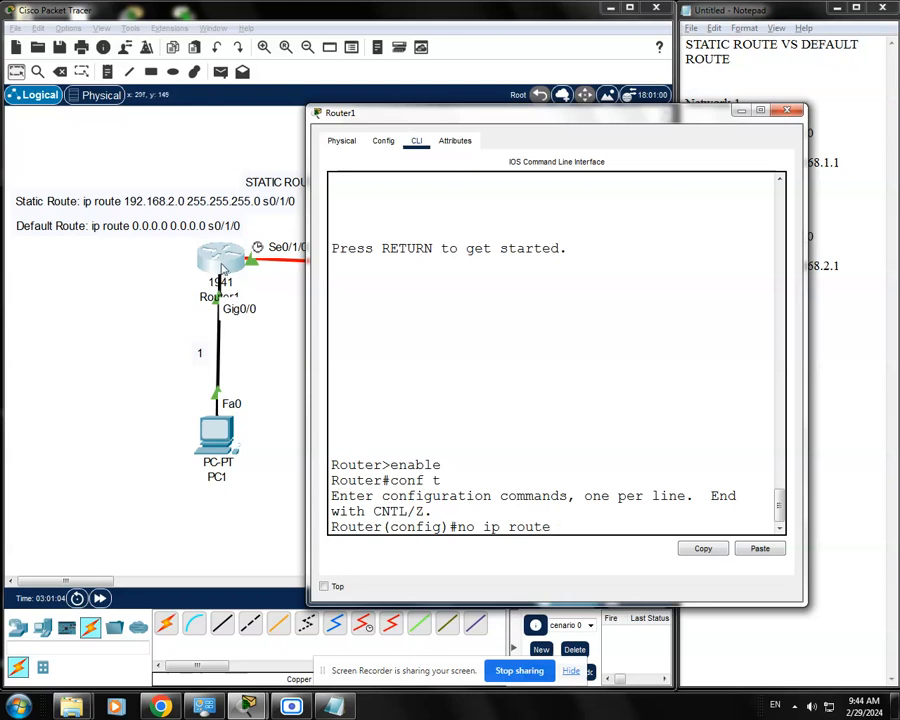
drag(578, 118, 584, 124)
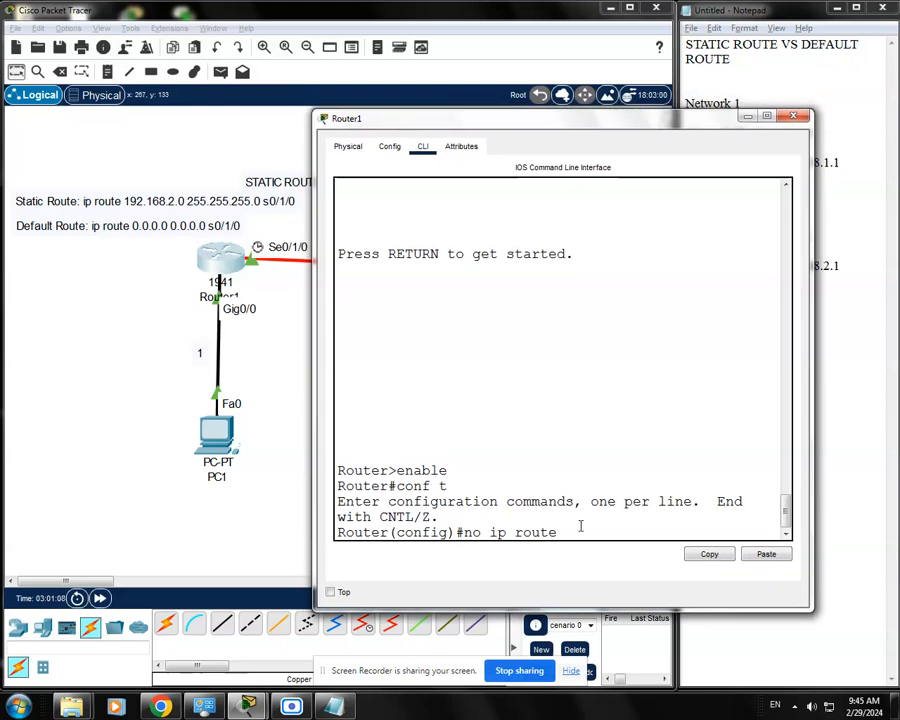
text(2.168.2.0)
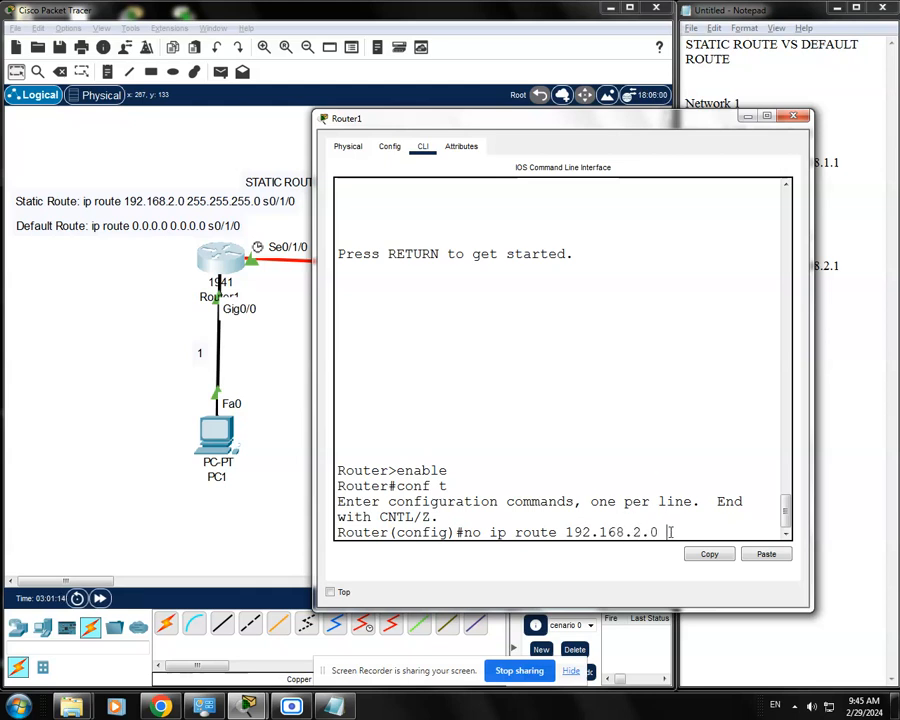
text( 255.255.255.0)
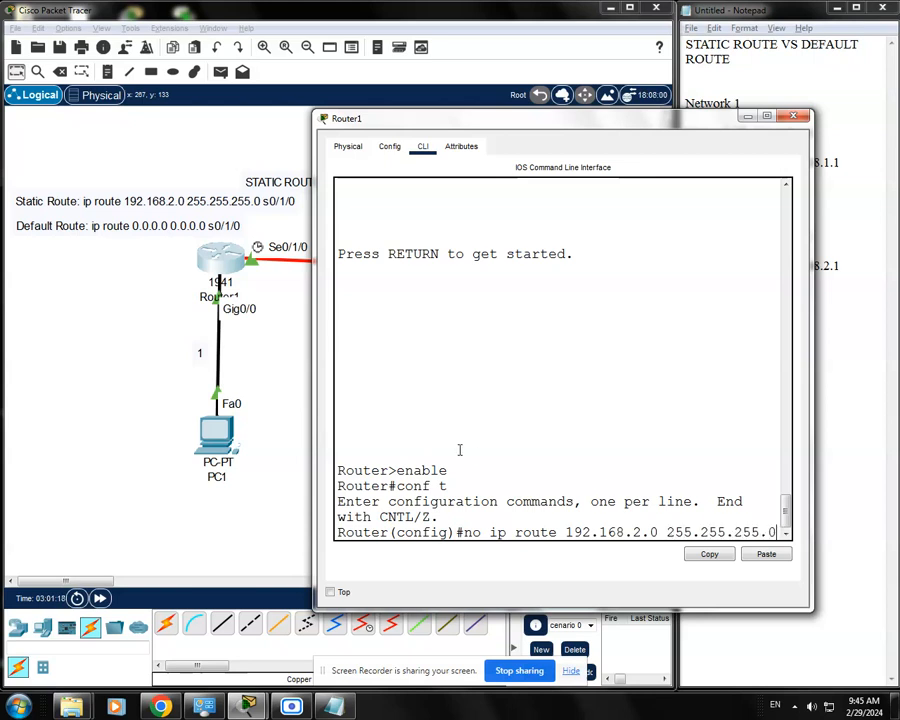
drag(316, 391, 268, 391)
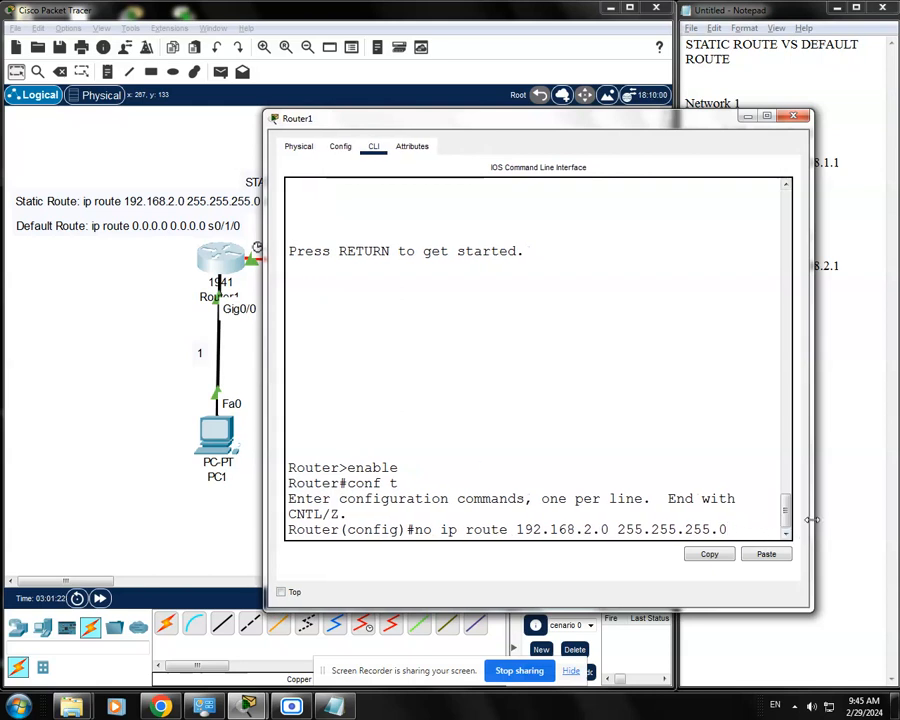
drag(812, 520, 819, 526)
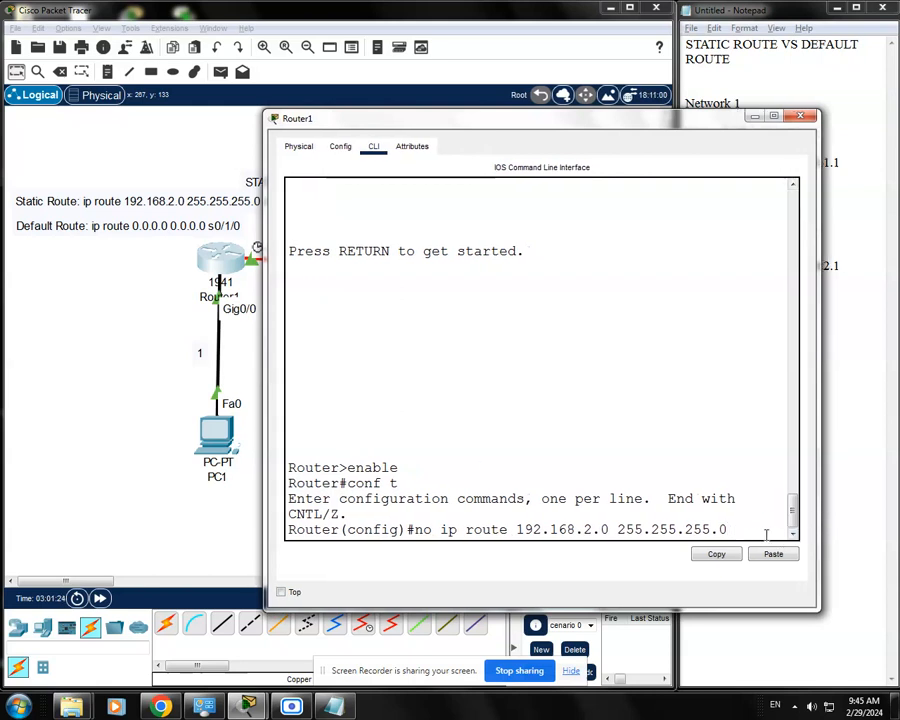
text(s)
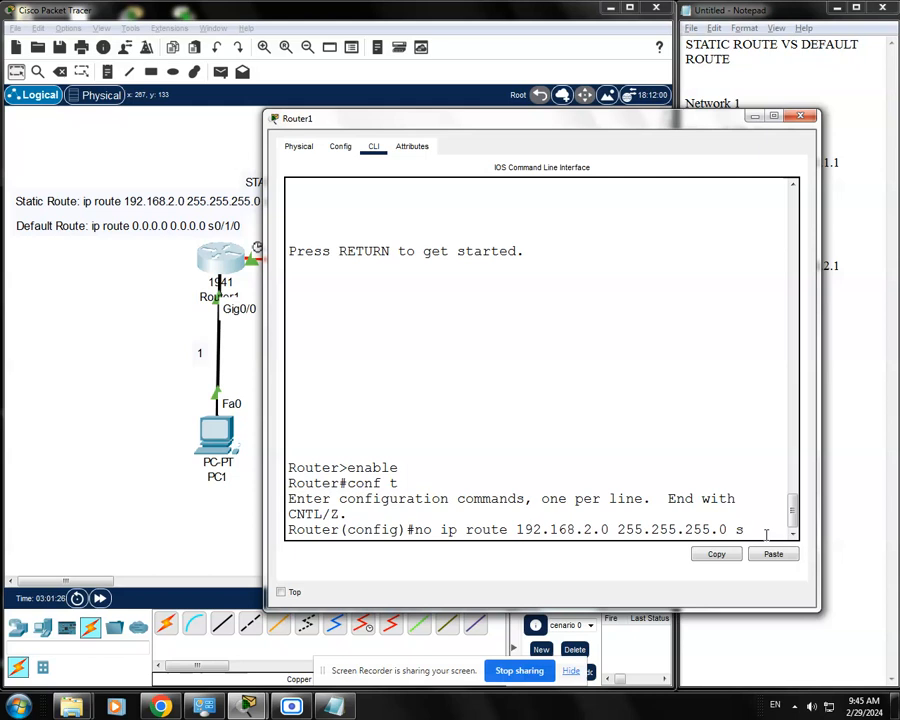
text(0/1/0)
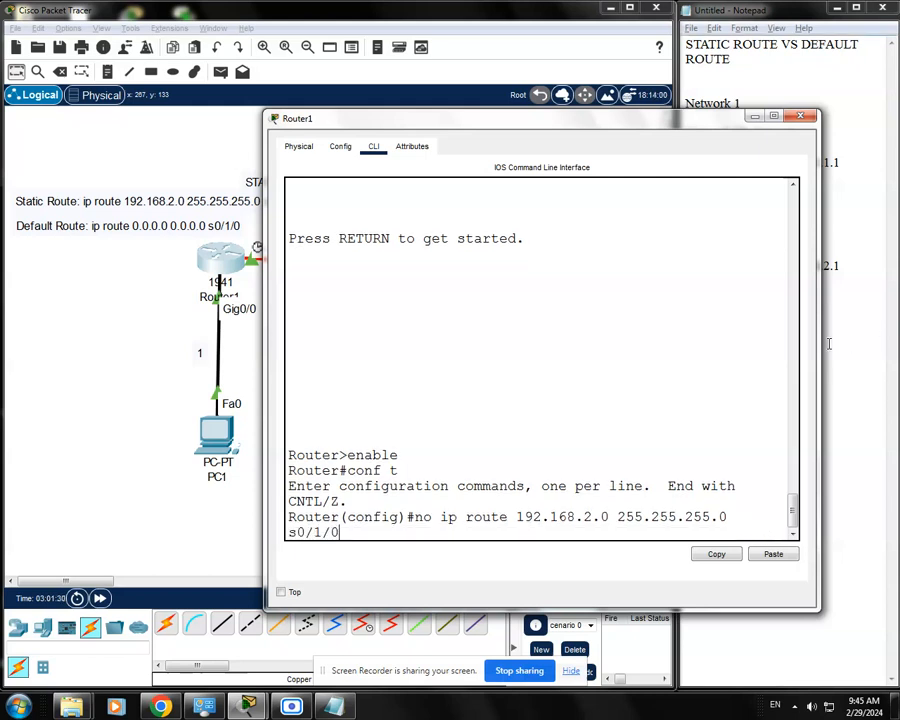
drag(818, 345, 845, 341)
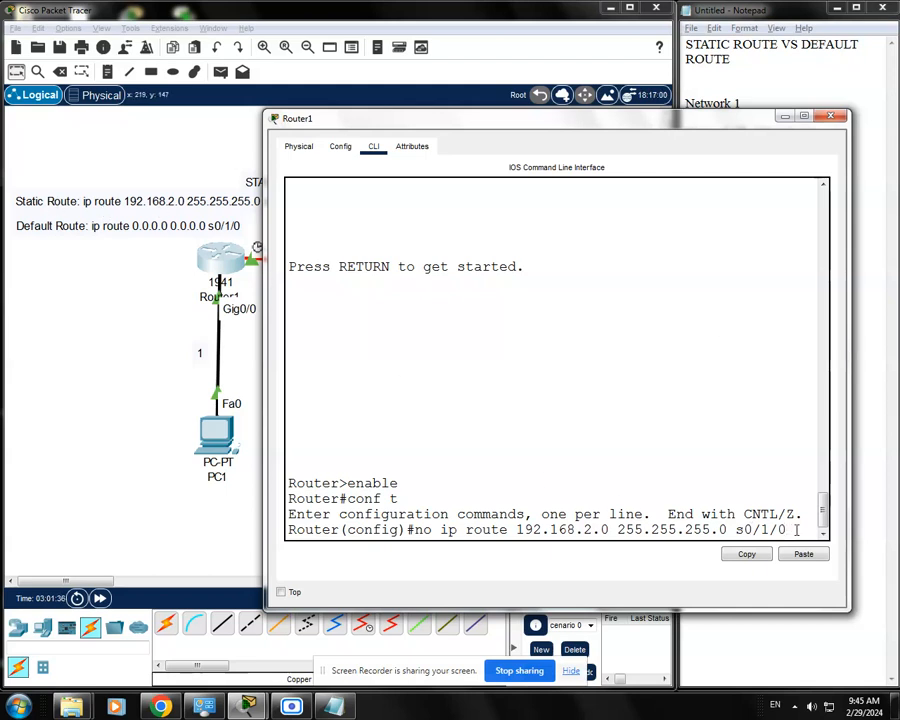
key(Return)
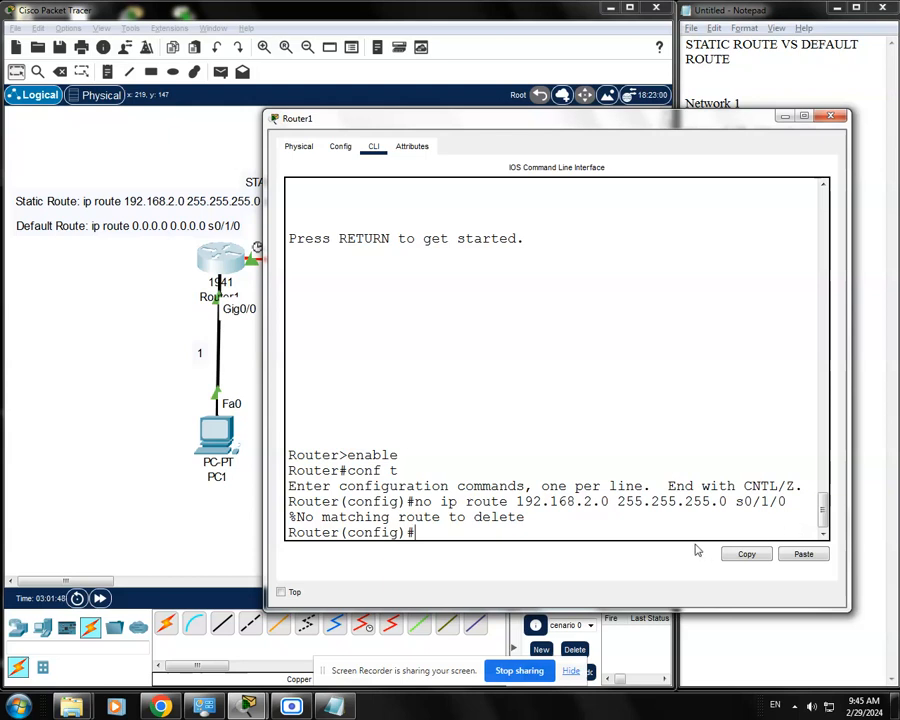
Remove Router1's static route by reissuing the command without the interface, as "no ip route 192.168.2.0 255.255.255.0".
key(Up)
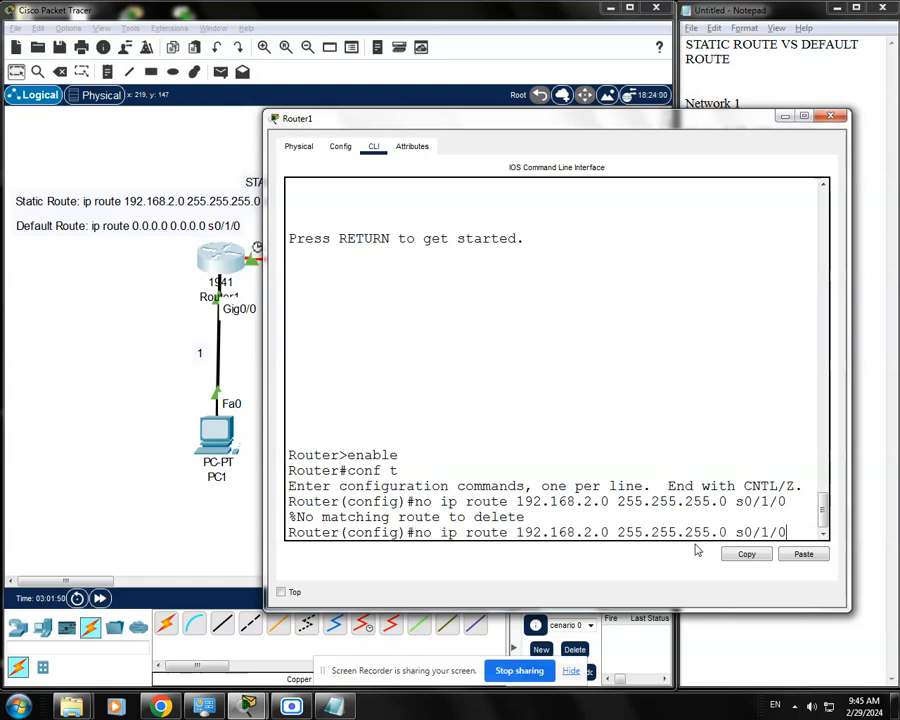
key(BackSpace)
key(BackSpace)
key(BackSpace)
key(BackSpace)
key(Return)
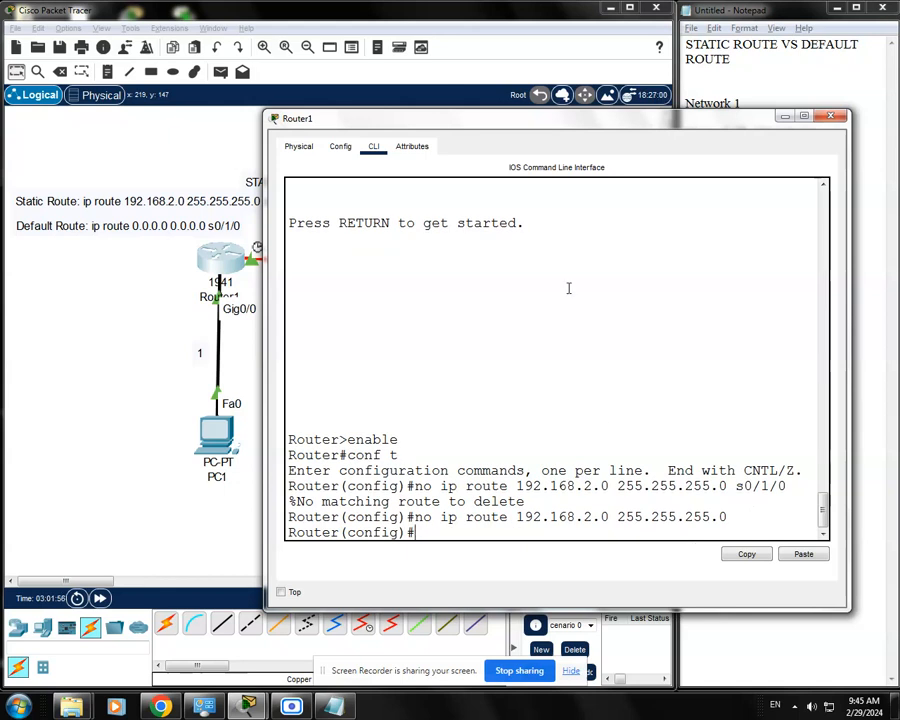
Review the destination network and subnet mask in the removal command, and uncover the default route note on the canvas.
drag(584, 127, 609, 133)
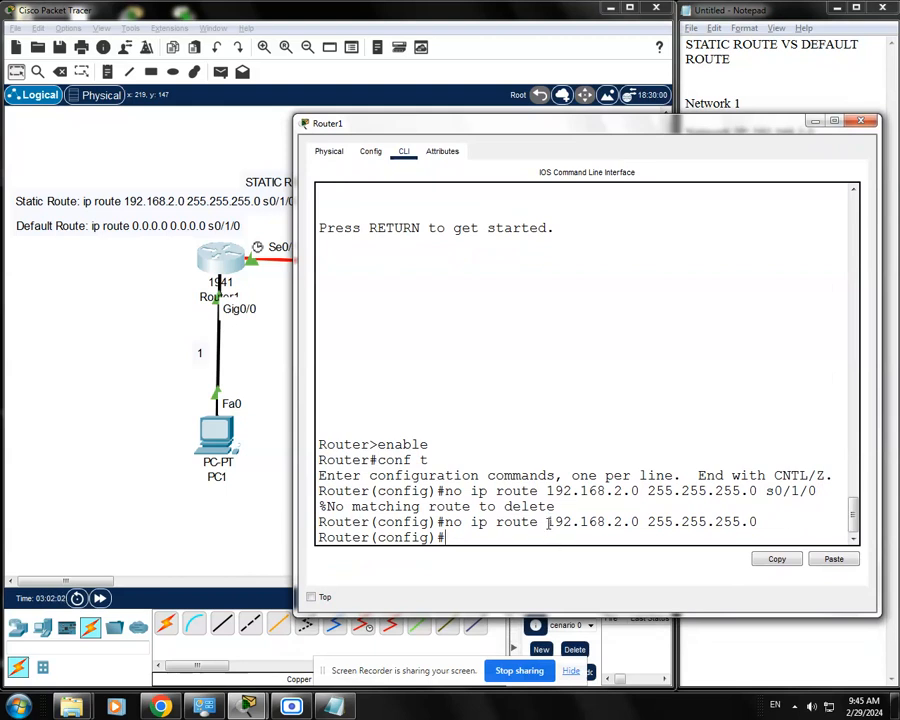
drag(548, 521, 638, 521)
click(748, 521)
drag(767, 521, 653, 517)
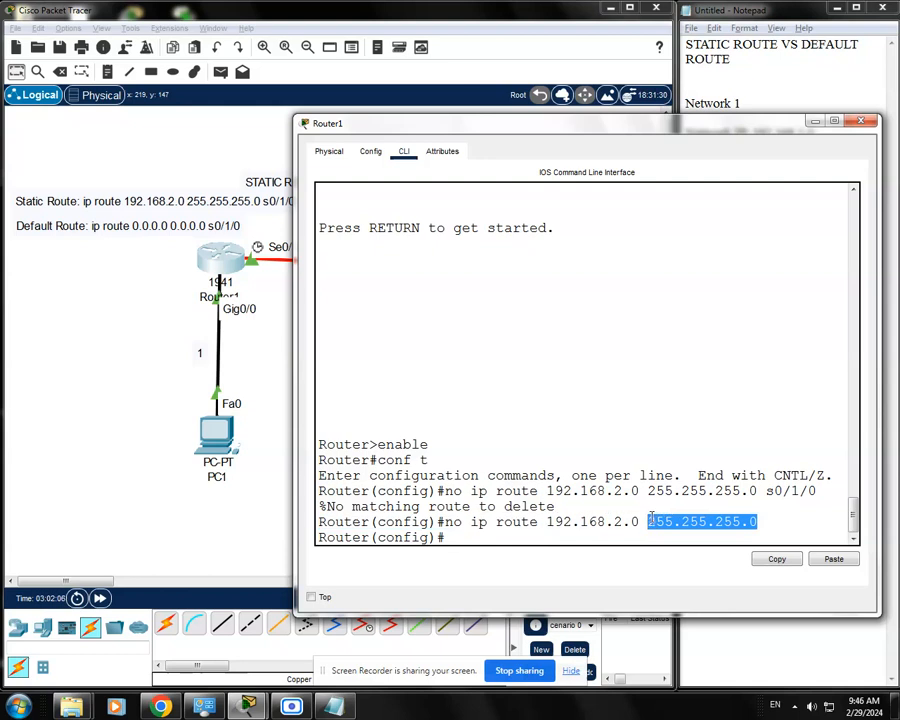
click(770, 508)
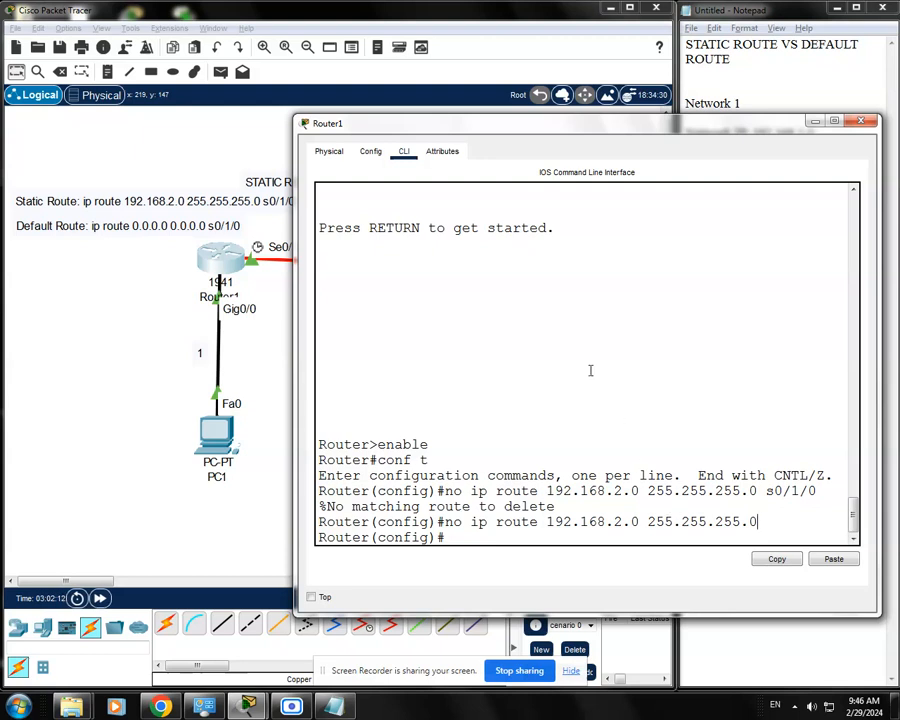
drag(582, 128, 551, 106)
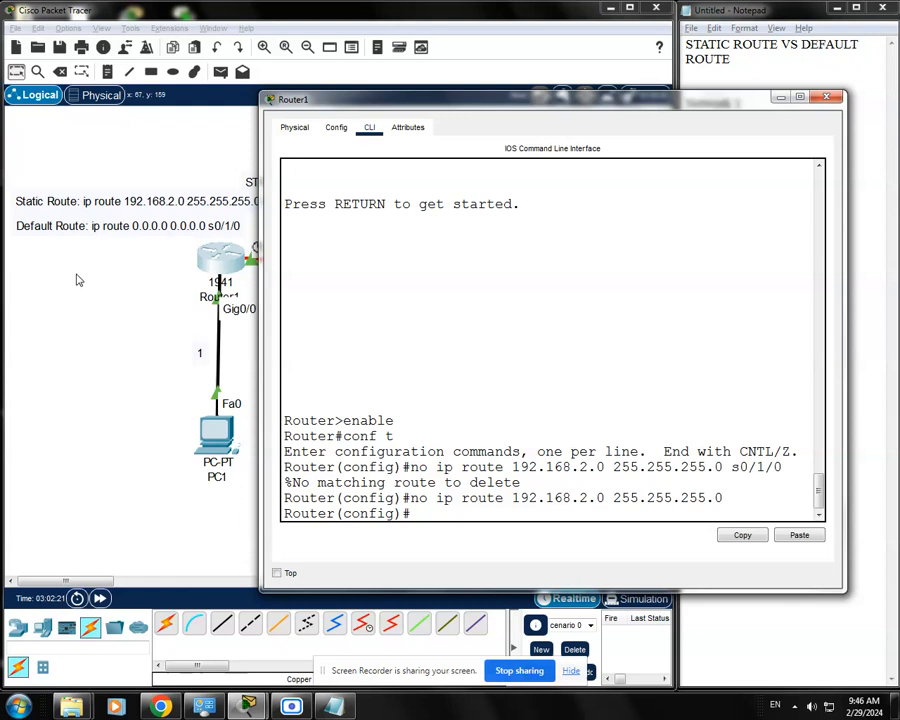
drag(490, 105, 509, 105)
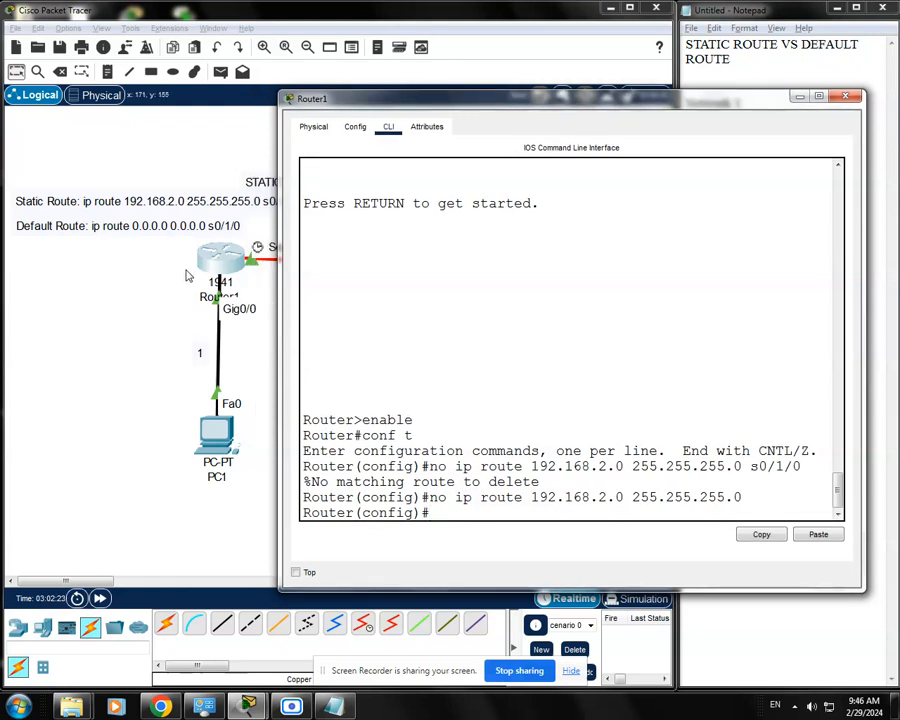
drag(451, 104, 444, 101)
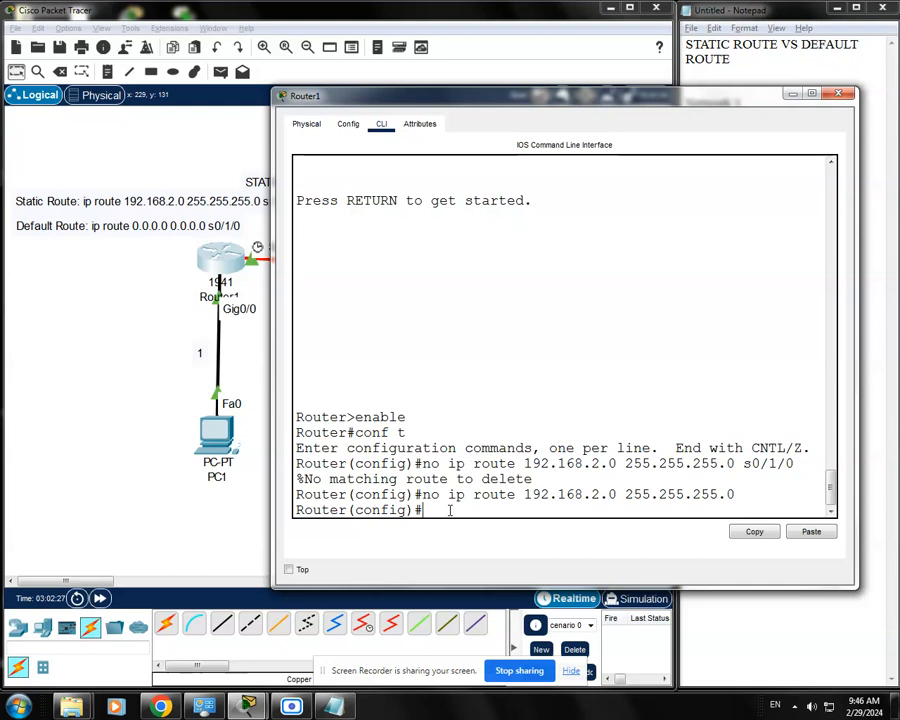
Begin Router1's default route command with "ip route 0.0.0.0 0.0.0.0", leaving the next hop open.
text(route)
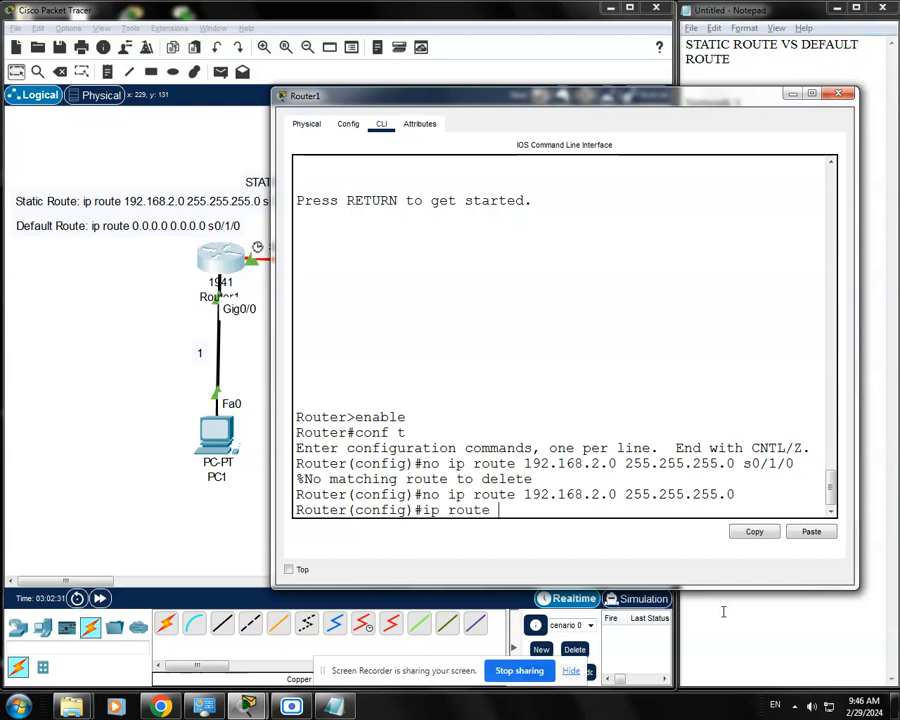
text( 0.0.0.0 )
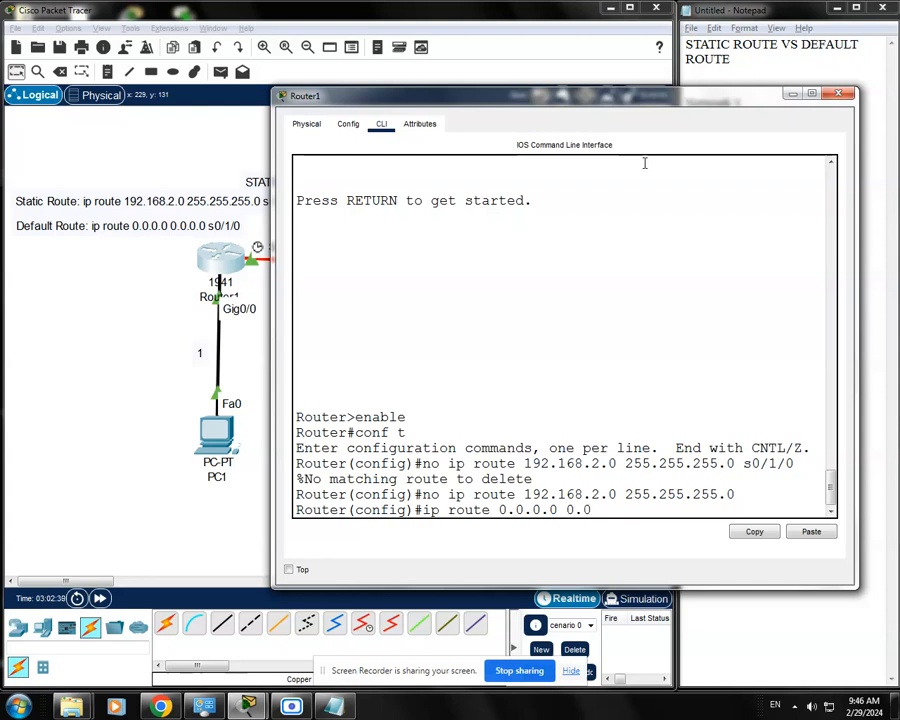
text(0.0.0.0)
drag(659, 97, 668, 100)
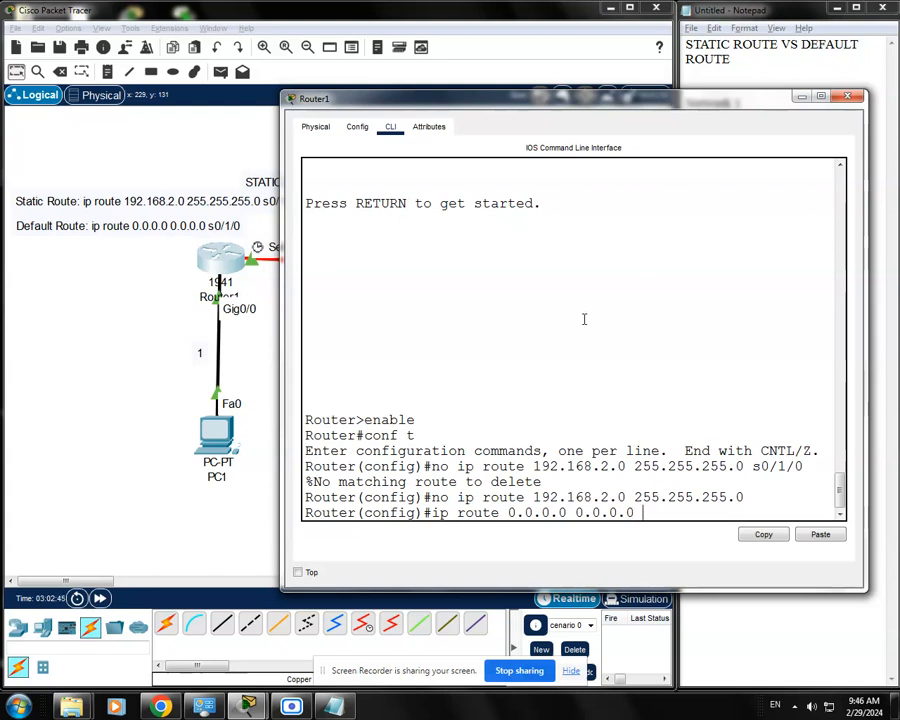
Look up IP2 of Network 3 in the Notepad notes and complete Router1's default route with next hop 10.0.0.2.
drag(607, 104, 580, 372)
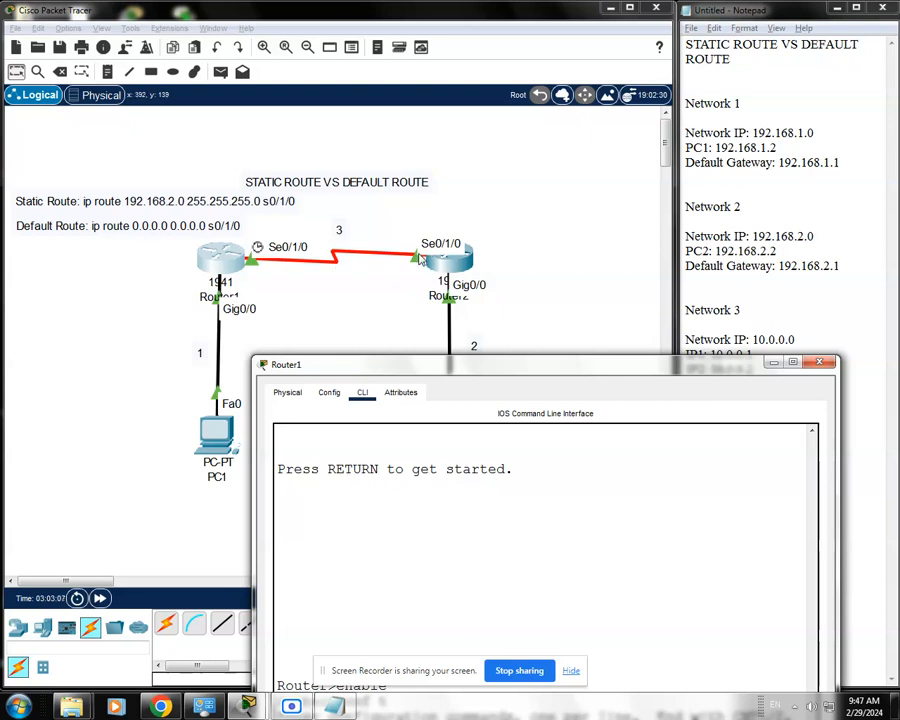
drag(612, 367, 602, 432)
click(744, 370)
drag(762, 371, 681, 370)
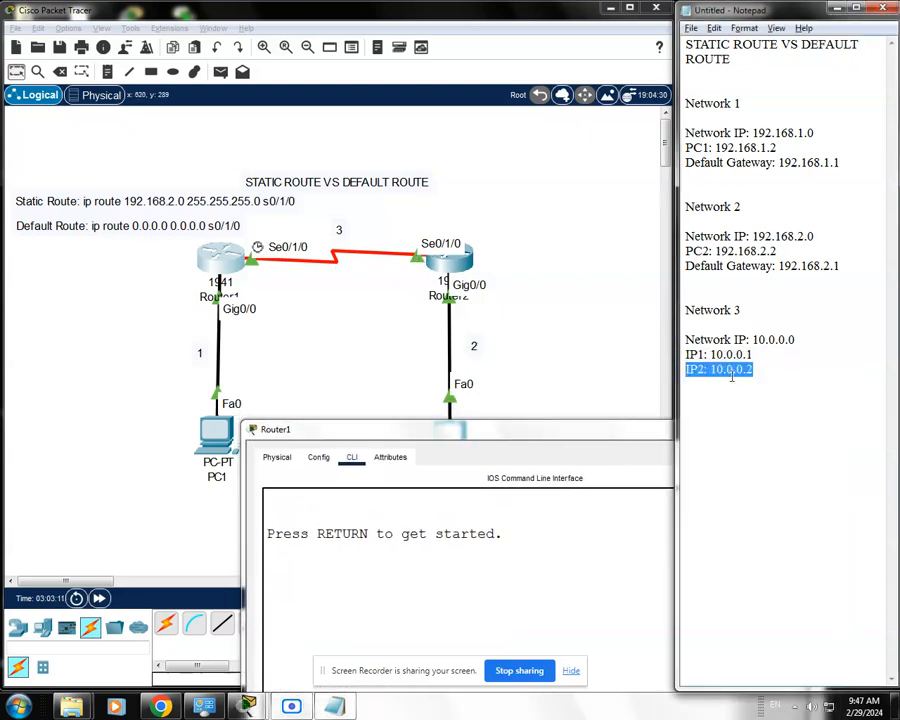
drag(524, 433, 388, 186)
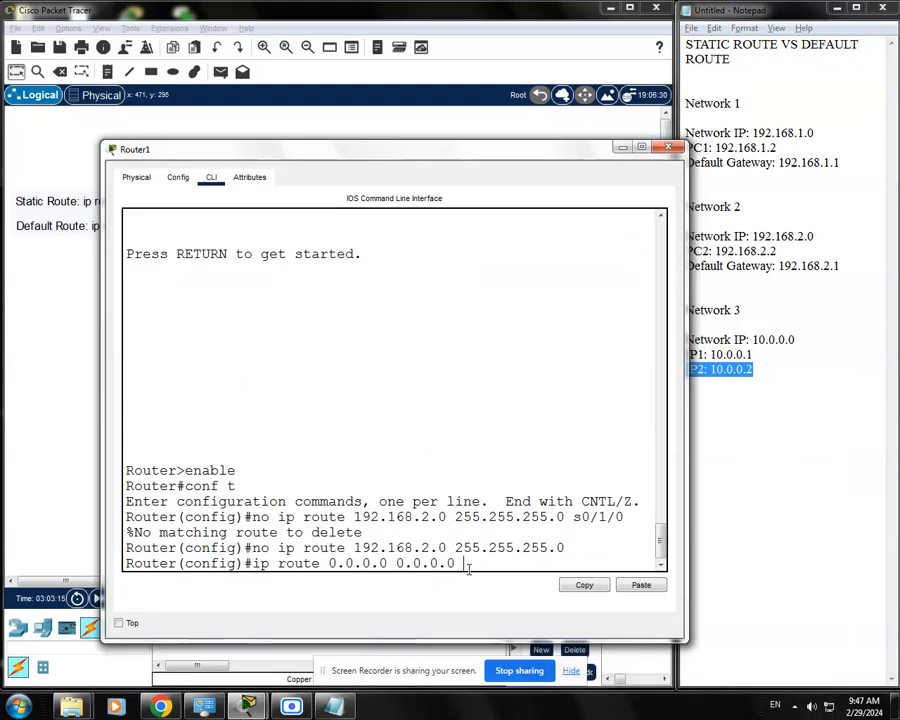
text(0.0.0.2)
key(Return)
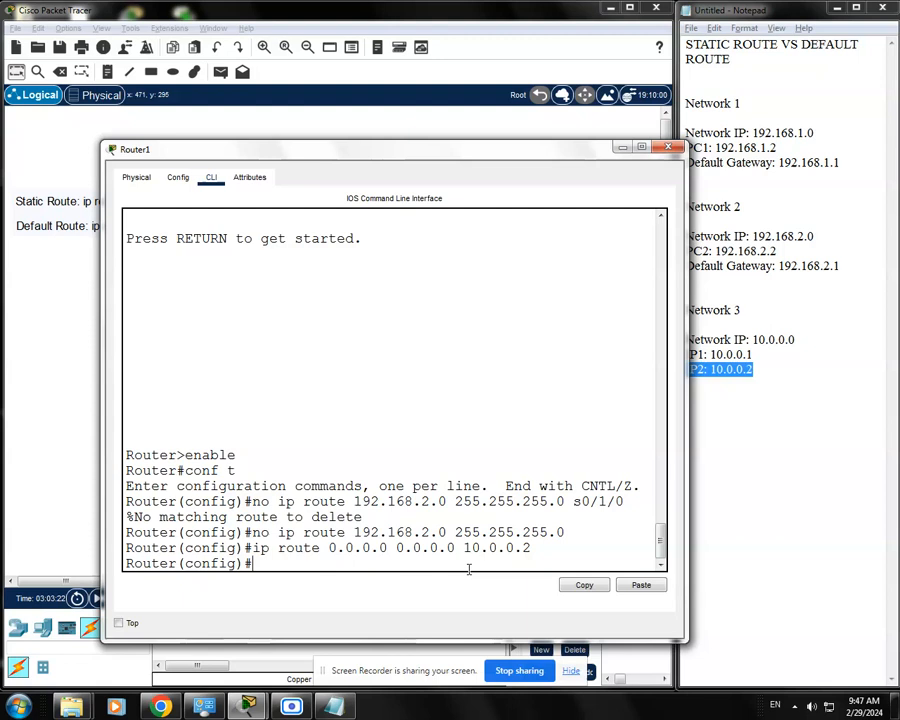
Save Router1's configuration with "do wr" and close its window.
text(do wr)
key(Return)
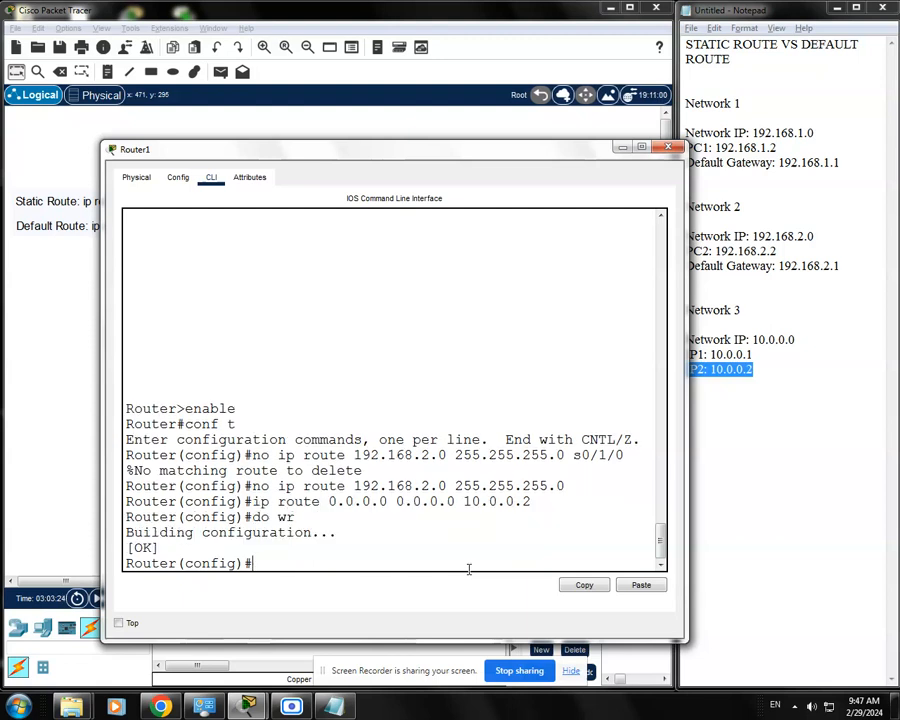
click(667, 147)
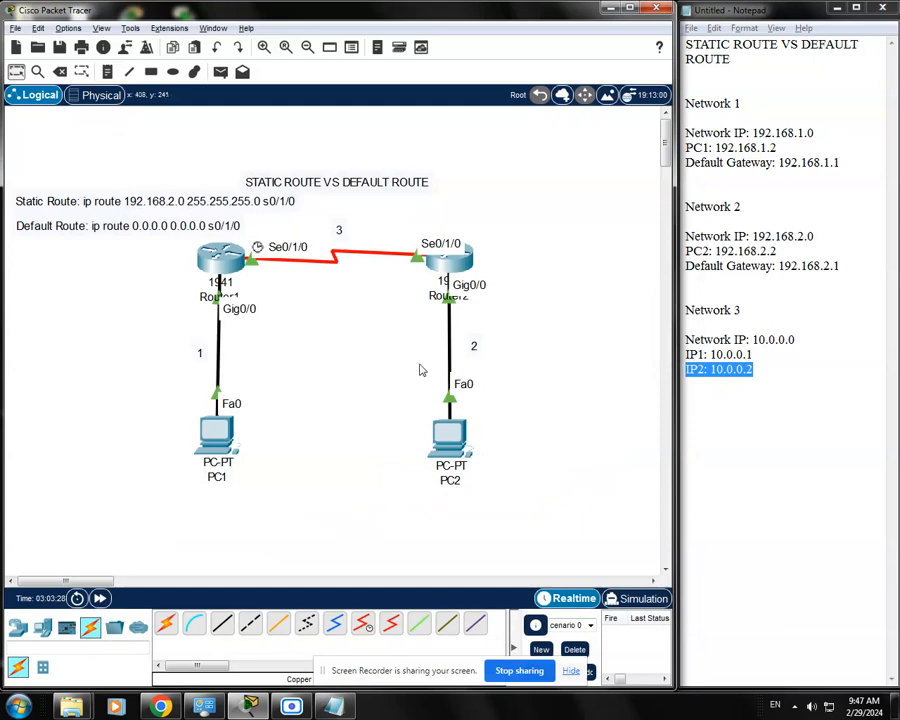
Open Router2's command line and enter global configuration mode with enable and conf t.
click(460, 268)
drag(530, 145, 445, 132)
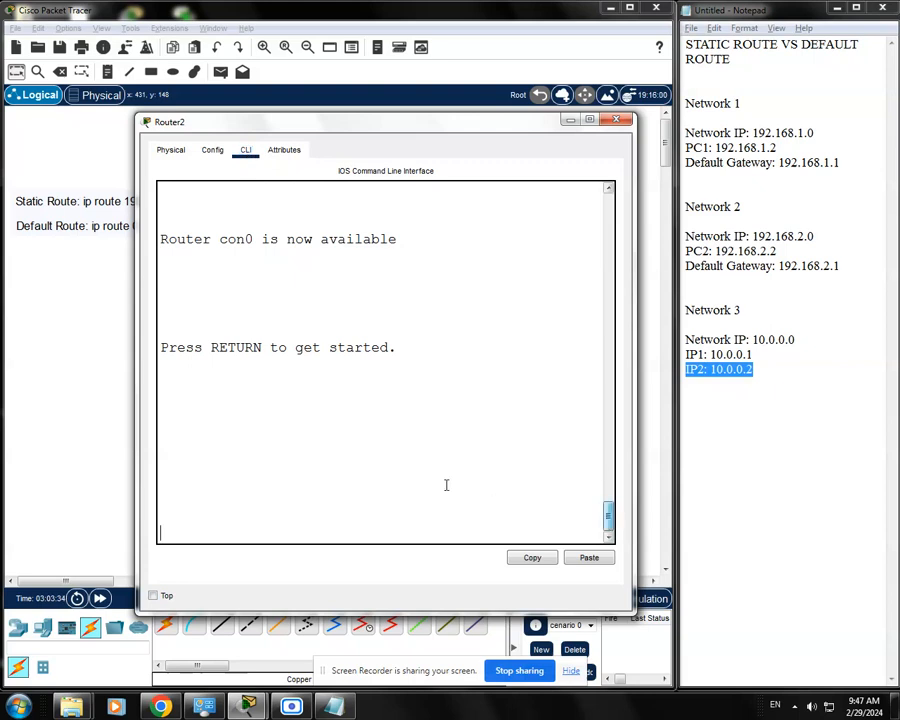
key(Return)
text(en)
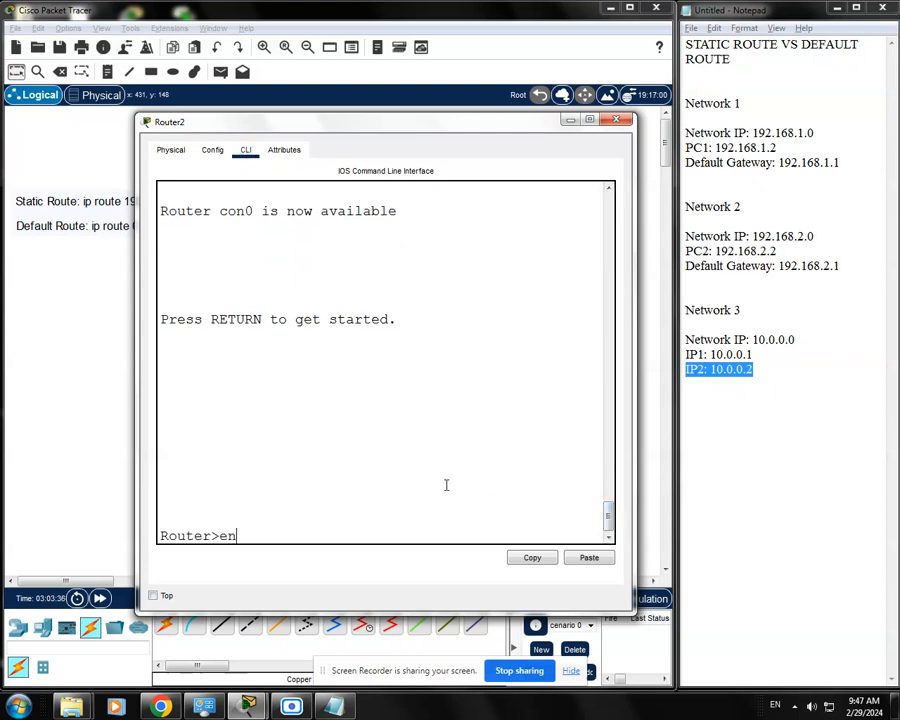
text(able)
key(Return)
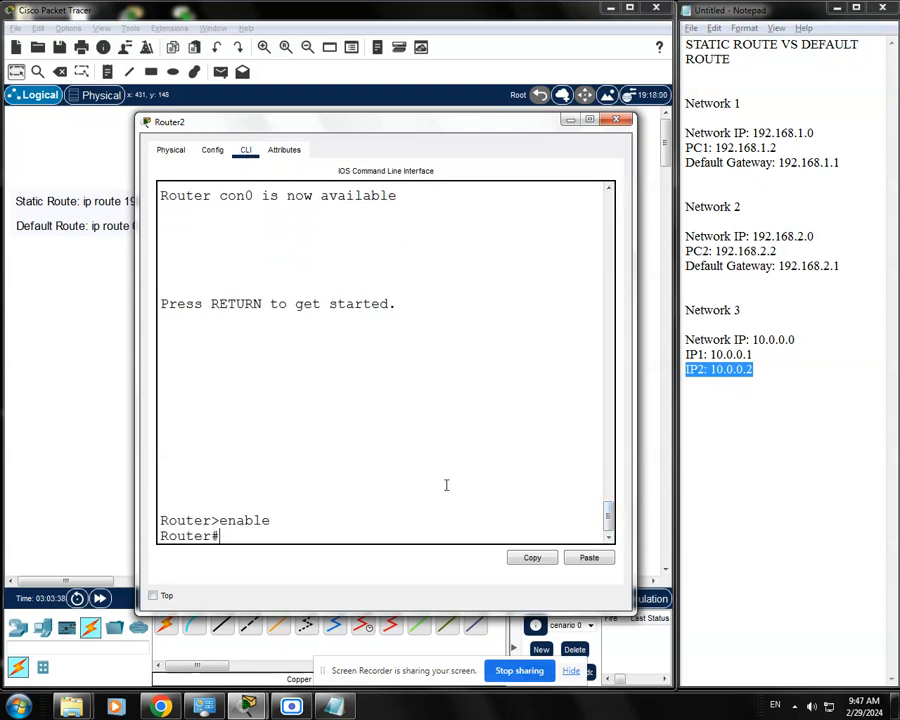
text(conf t)
key(Return)
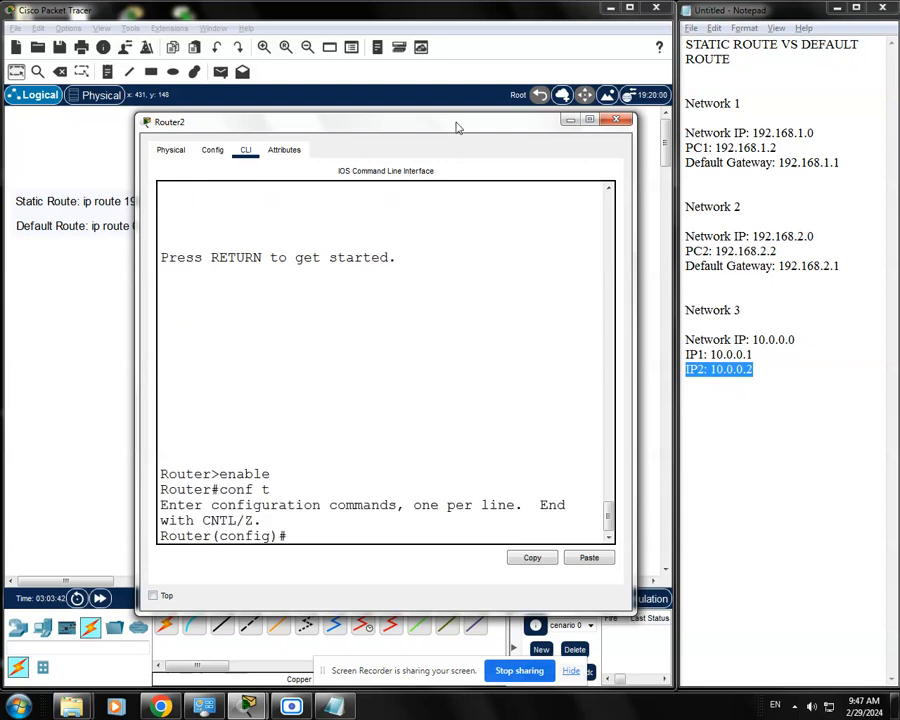
Examine the topology around Router2 and find Network 1's IP address in the Notepad notes.
drag(474, 126, 652, 108)
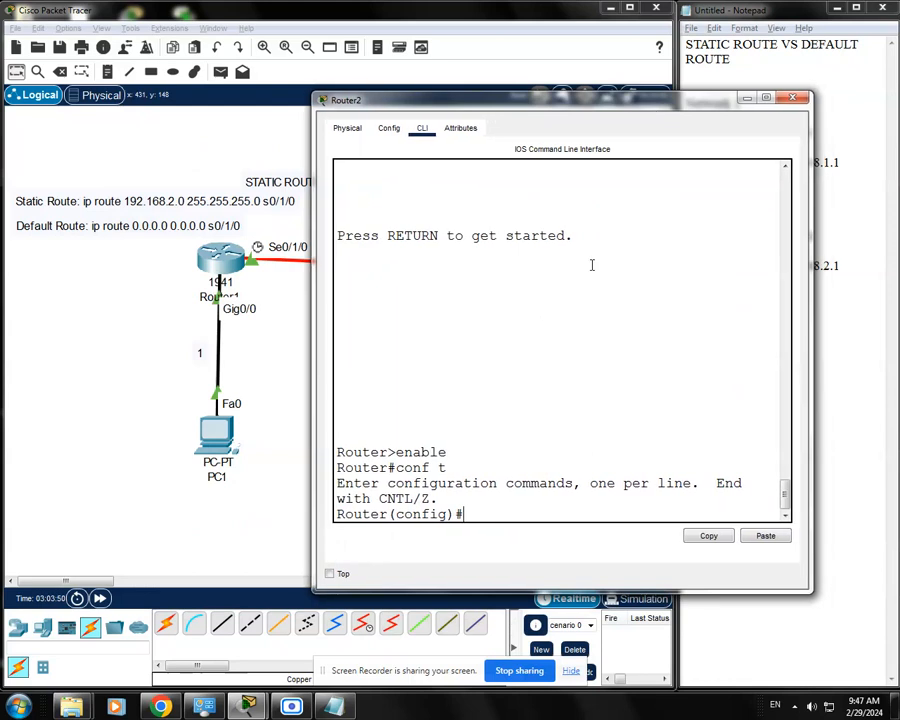
drag(587, 102, 571, 400)
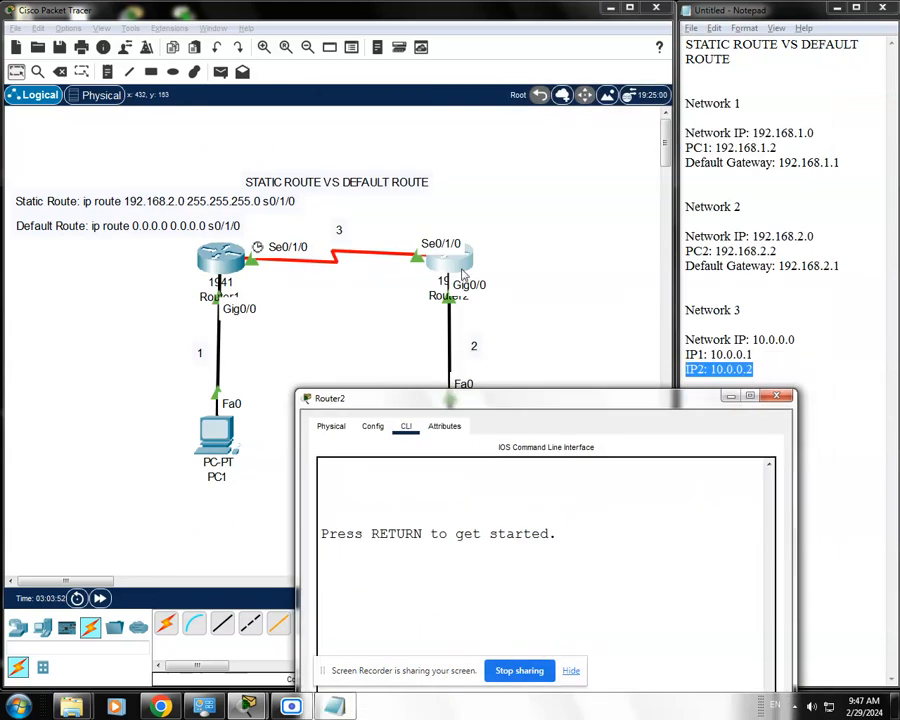
drag(508, 397, 528, 368)
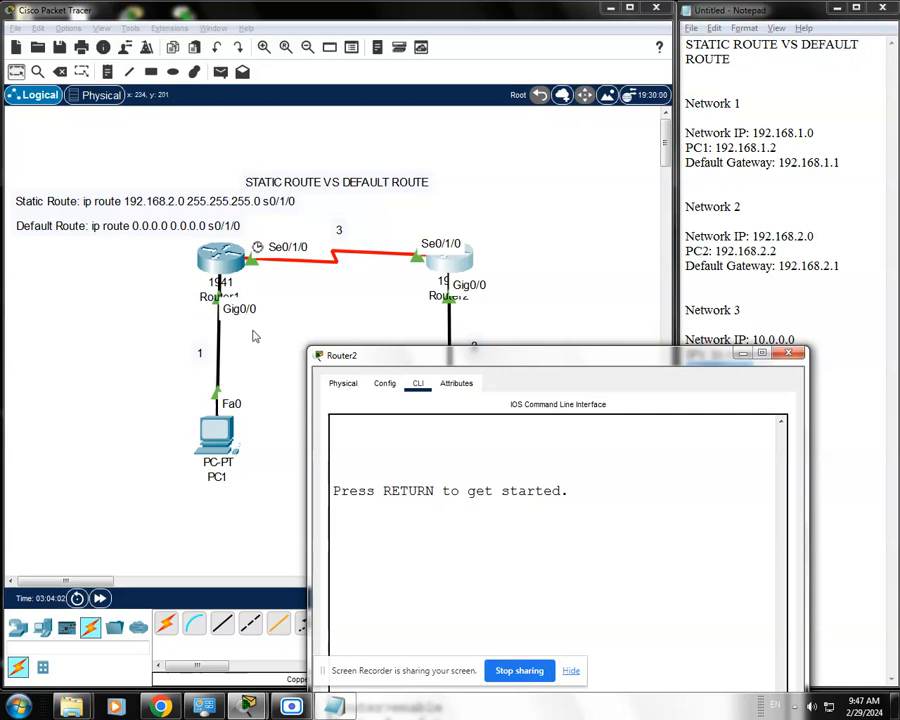
click(854, 165)
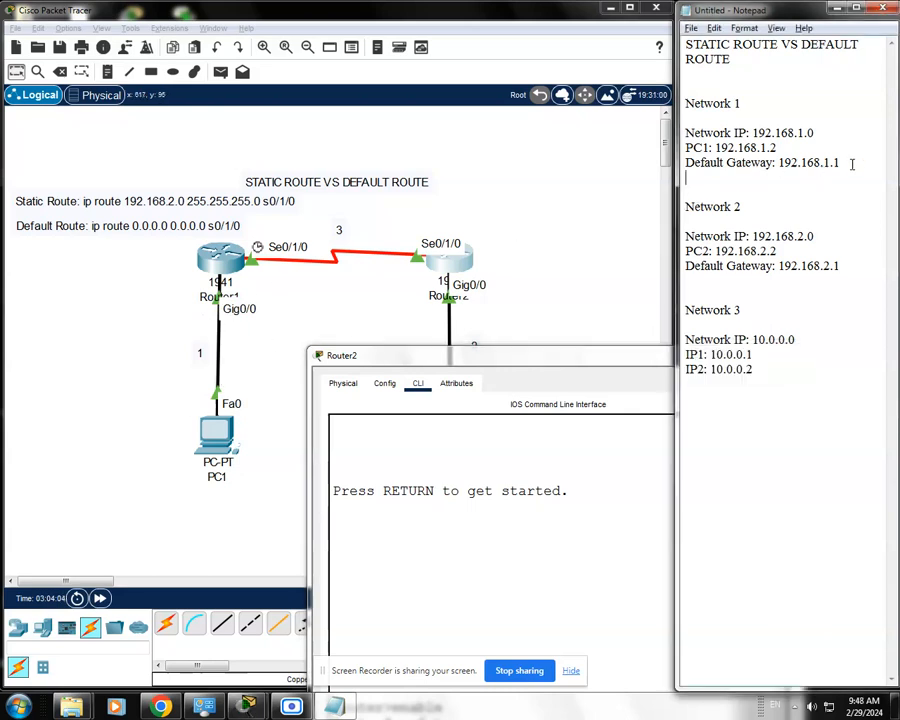
drag(854, 165, 697, 105)
click(755, 120)
drag(821, 135, 735, 135)
click(605, 358)
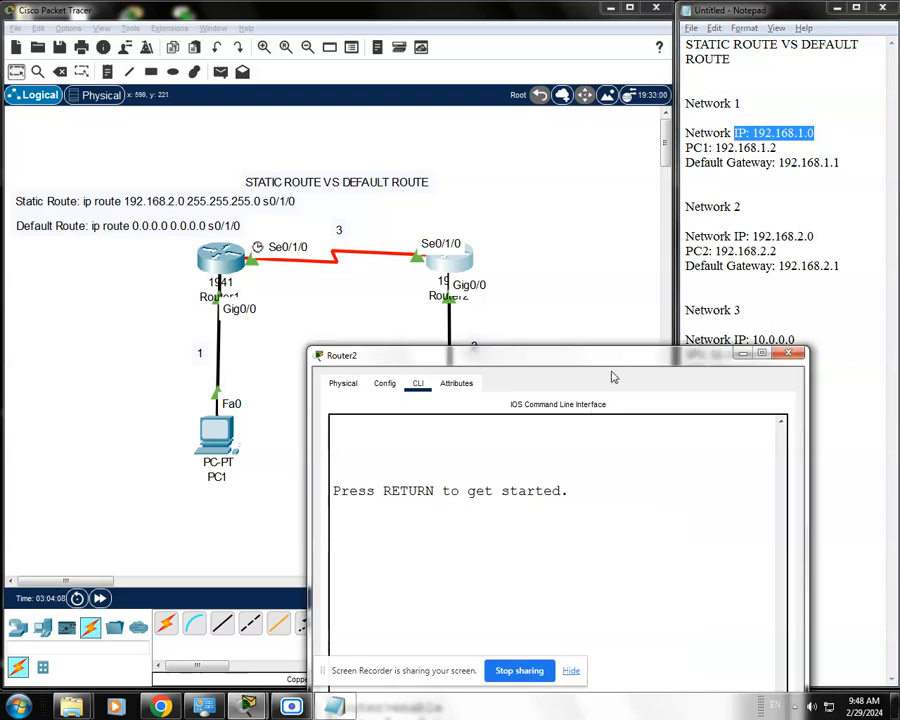
Remove Router2's static route with "no ip route 192.168.1.0 255.255.255.0", widening the router window to fit the command.
drag(615, 366, 537, 157)
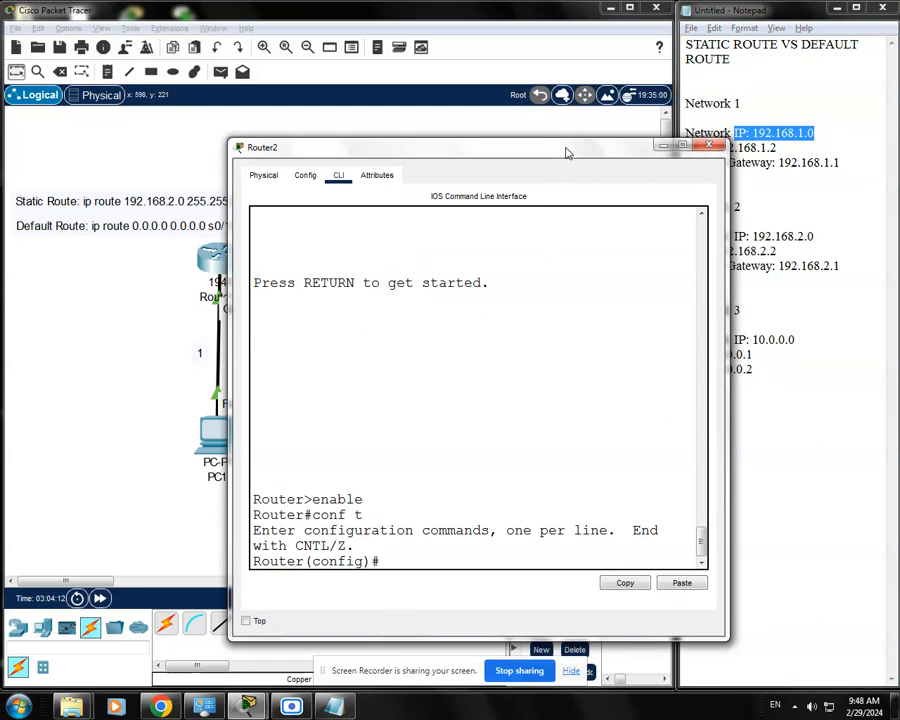
drag(566, 151, 487, 135)
text(ip)
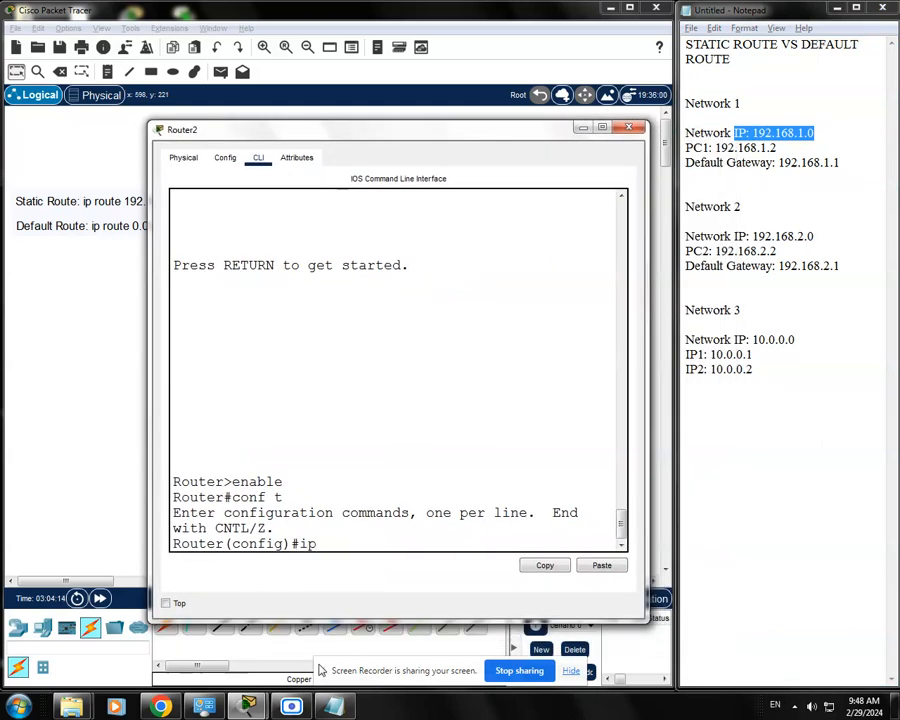
text(no i)
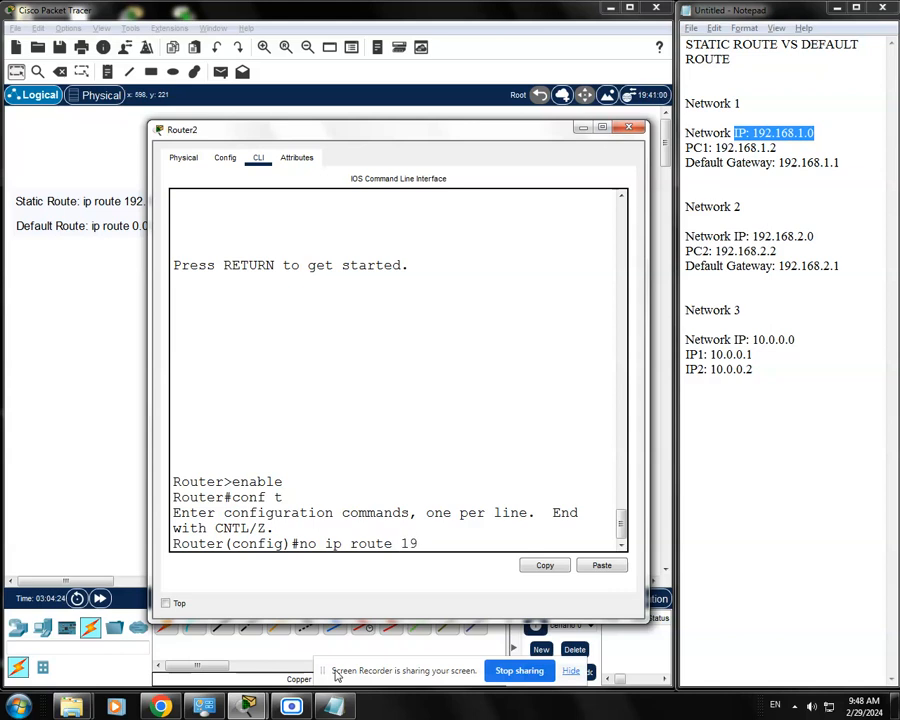
text(p route 192.168.1.0)
text(255.255.255.0)
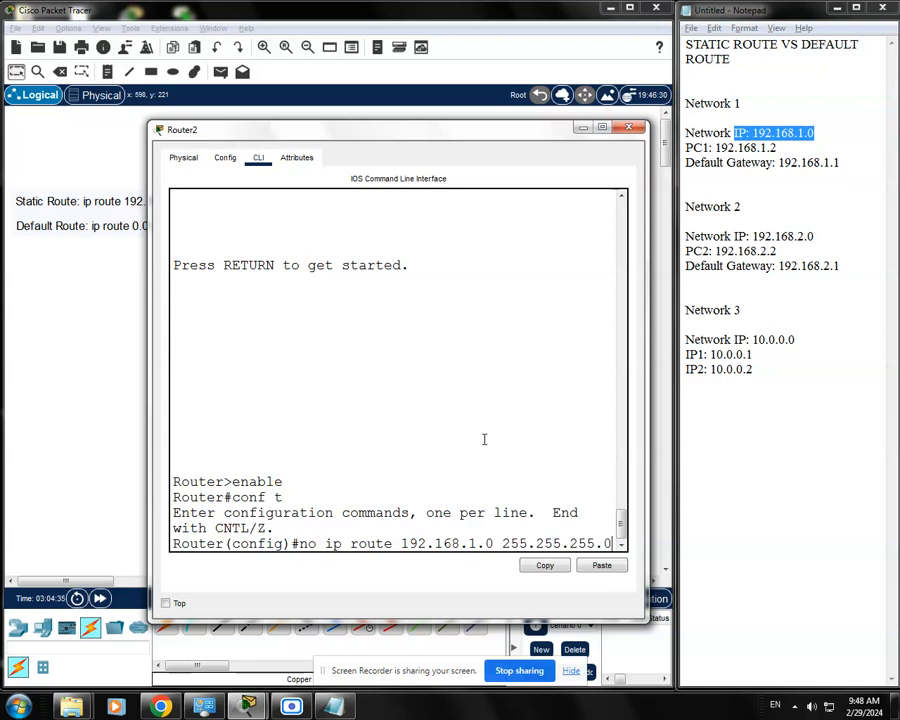
drag(648, 378, 712, 378)
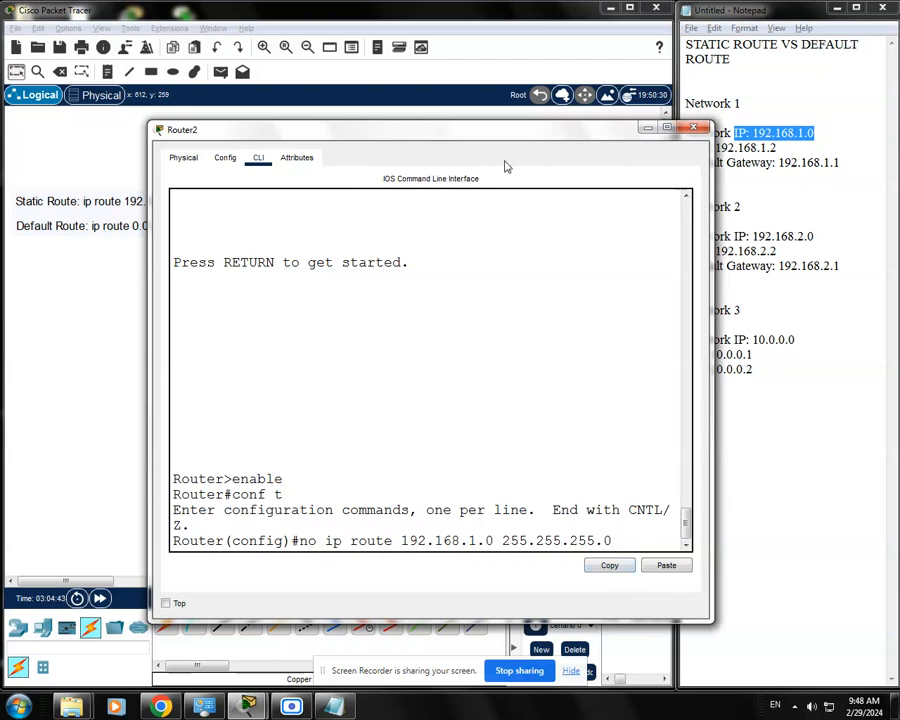
drag(524, 134, 491, 116)
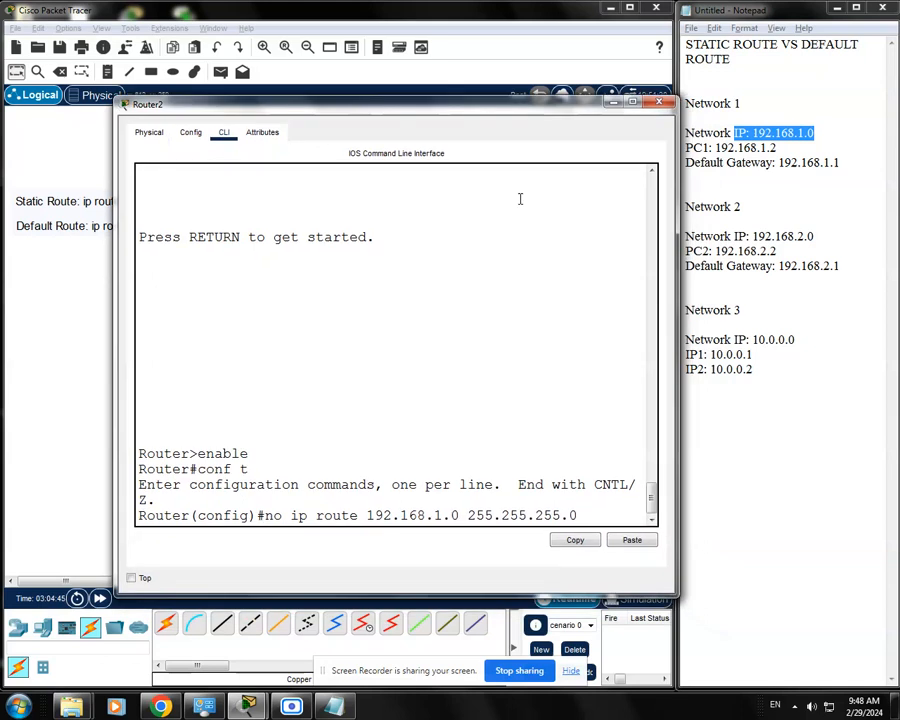
key(Return)
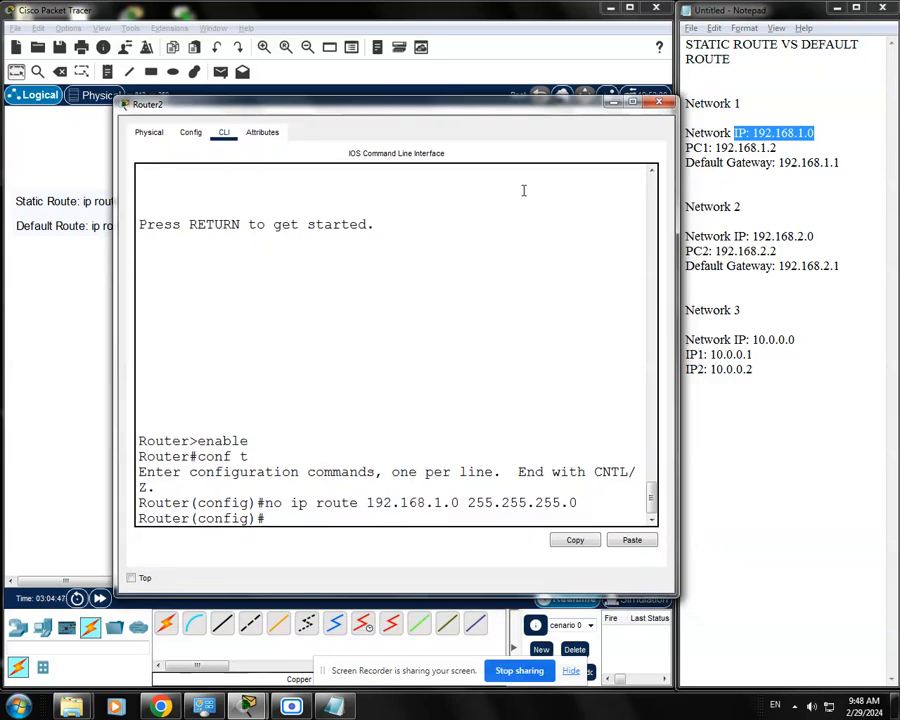
Add a default route on Router2 with "ip route 0.0.0.0 0.0.0.0 10.0.0.1", checking the topology for the next hop.
drag(502, 106, 489, 102)
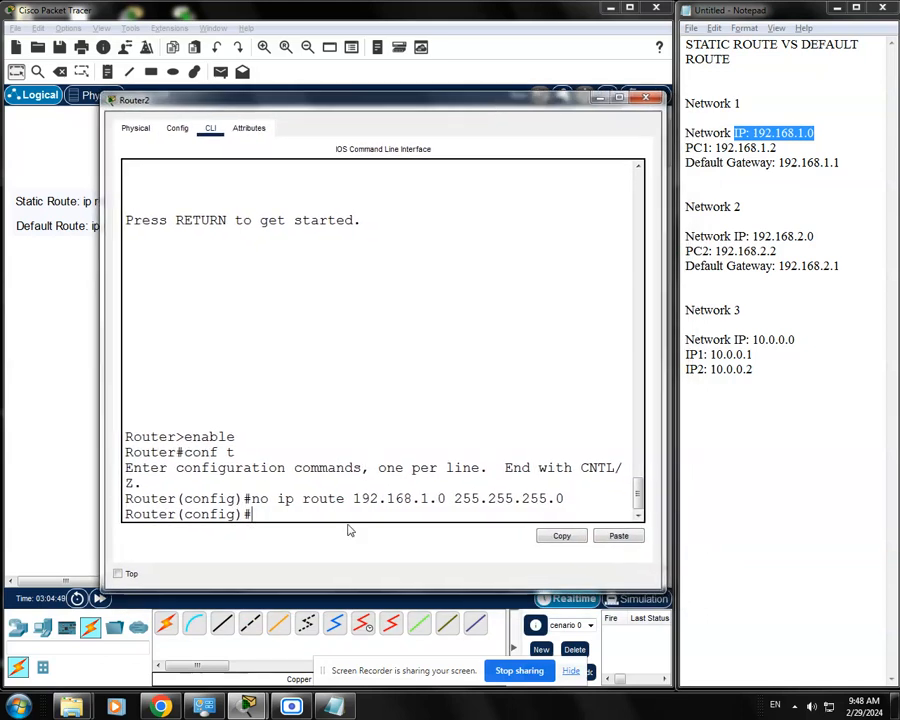
text(ip rpo)
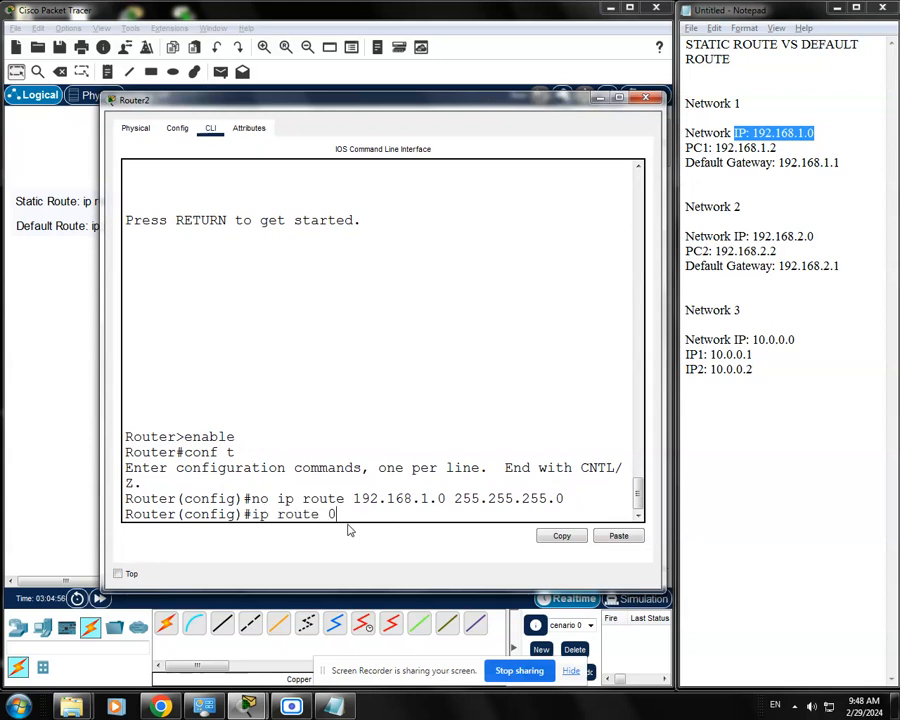
text(te 0.0.0.0 0.0.0.0)
drag(462, 514, 329, 508)
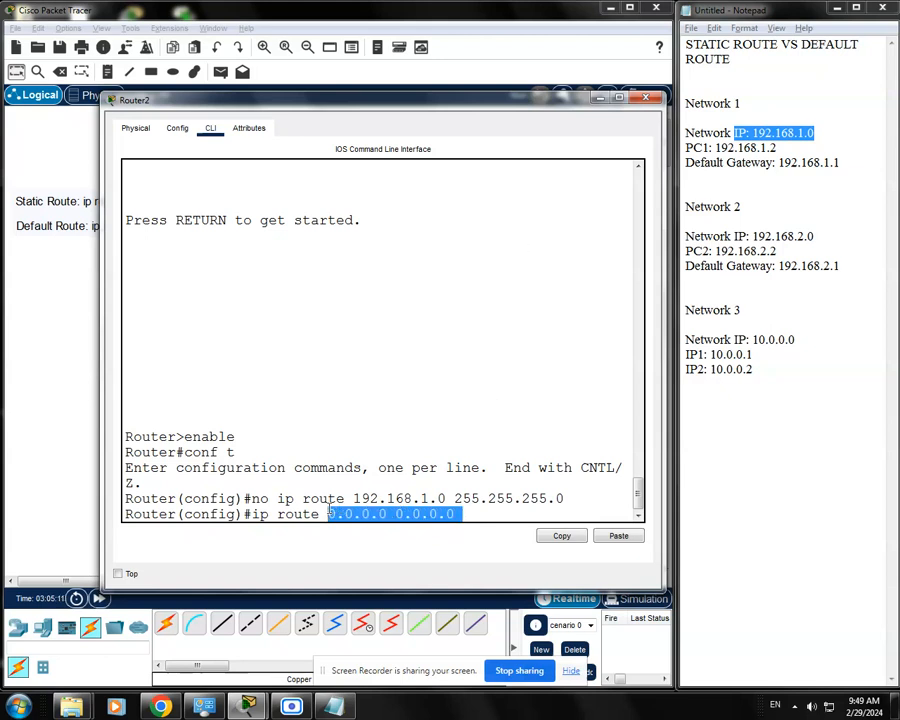
click(476, 516)
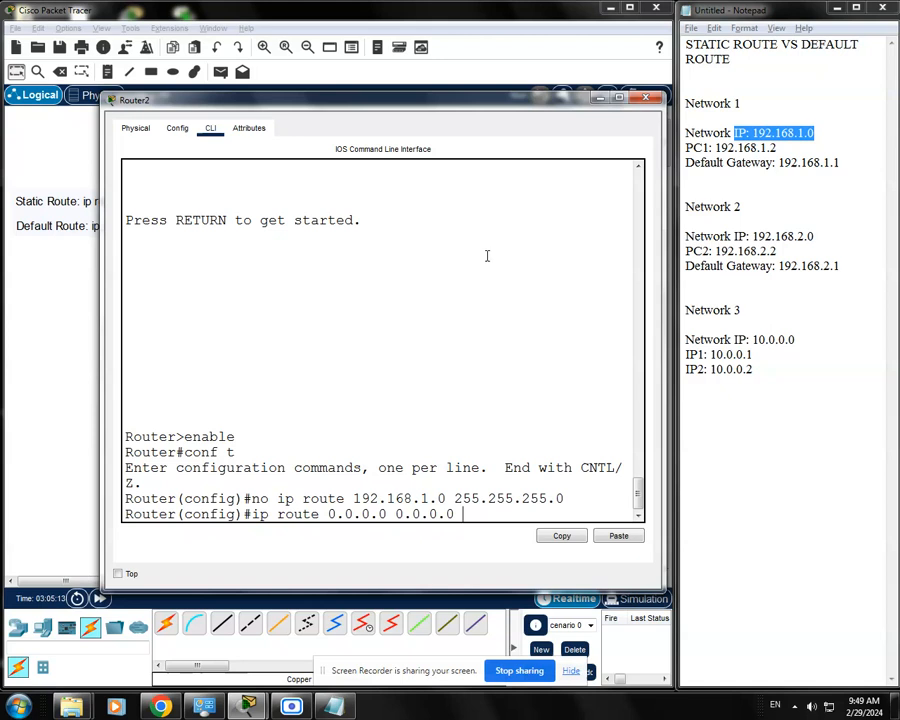
drag(491, 100, 506, 408)
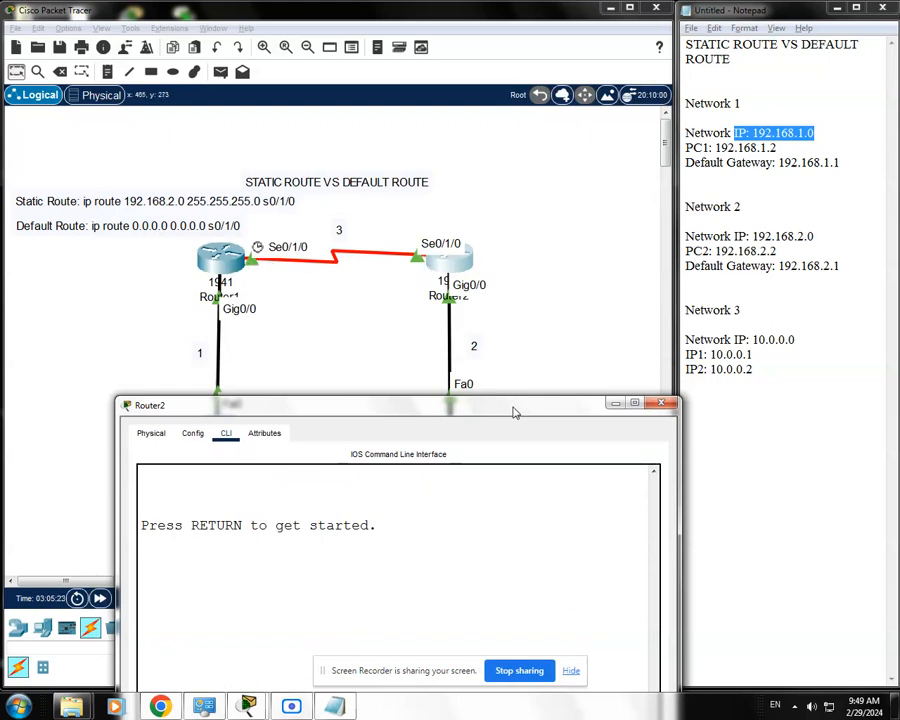
drag(513, 412, 508, 185)
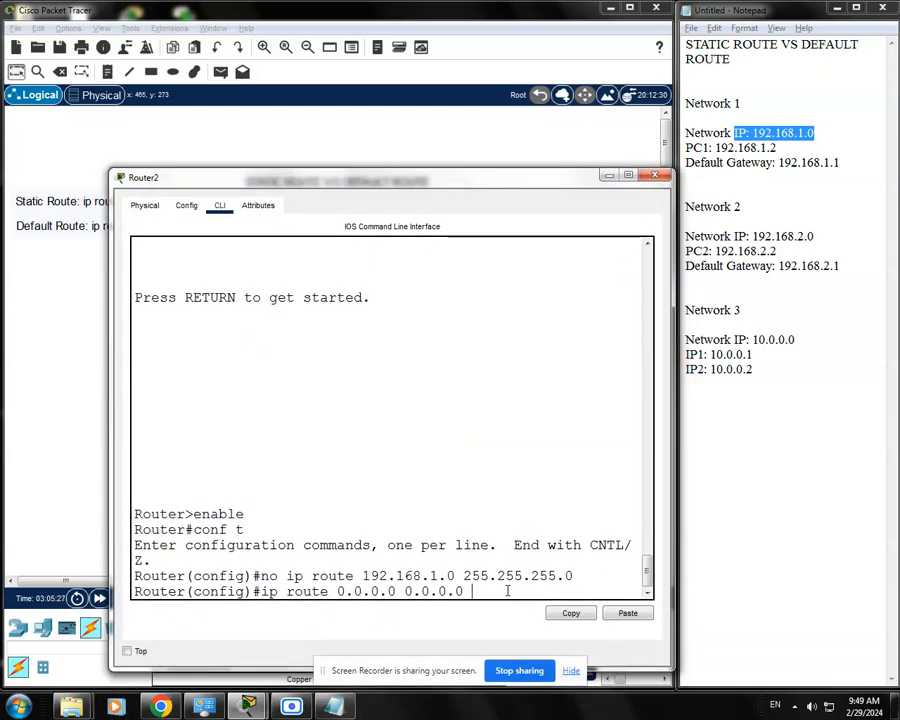
text(.0.0.1)
key(Return)
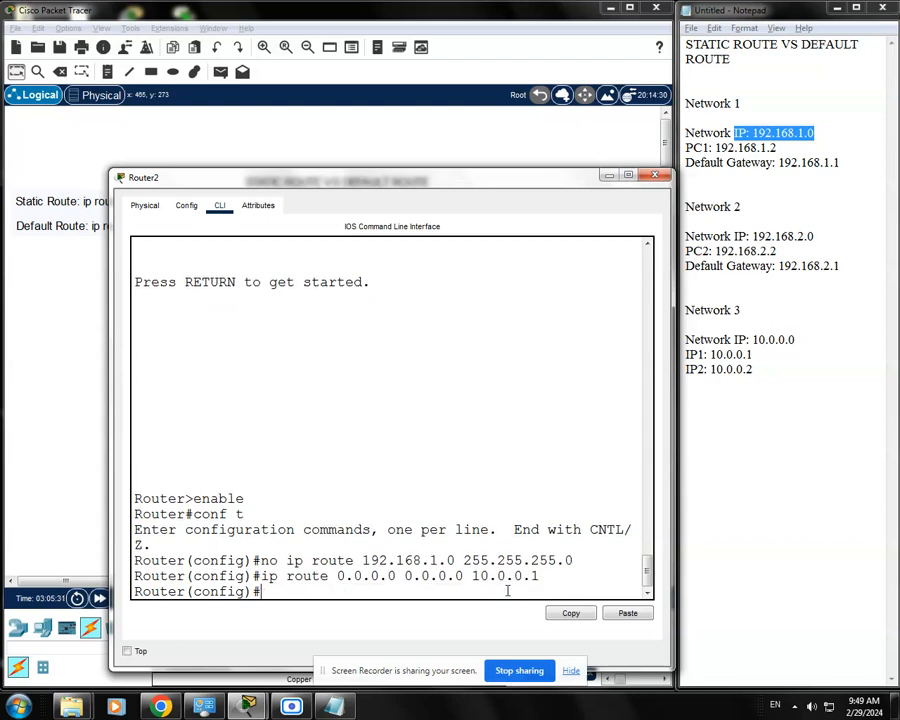
Save Router2's configuration with "do wr" and close its window.
text(do wr)
key(Return)
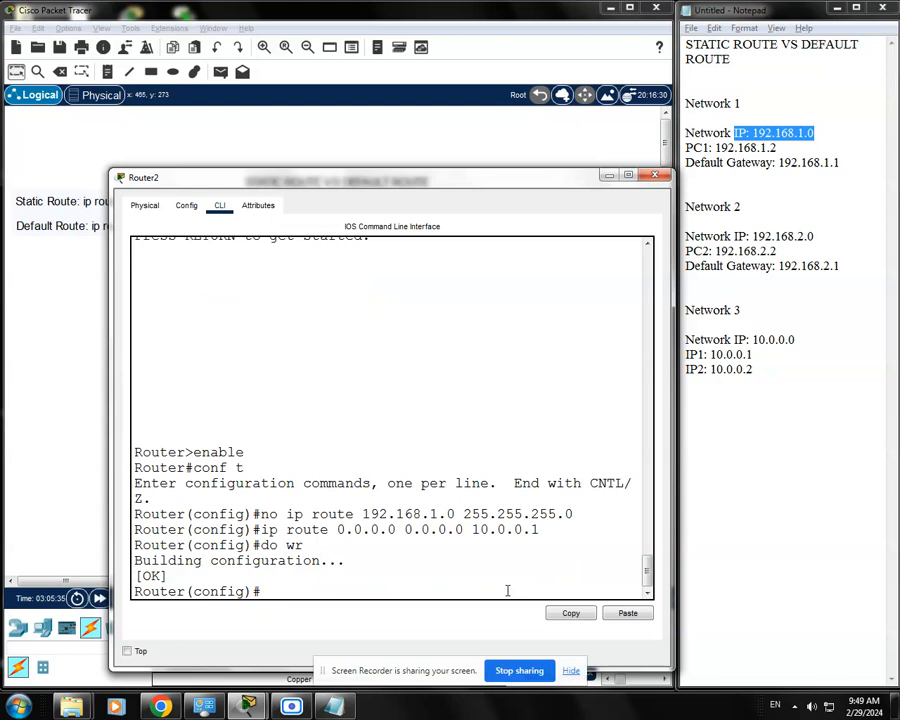
drag(592, 177, 660, 118)
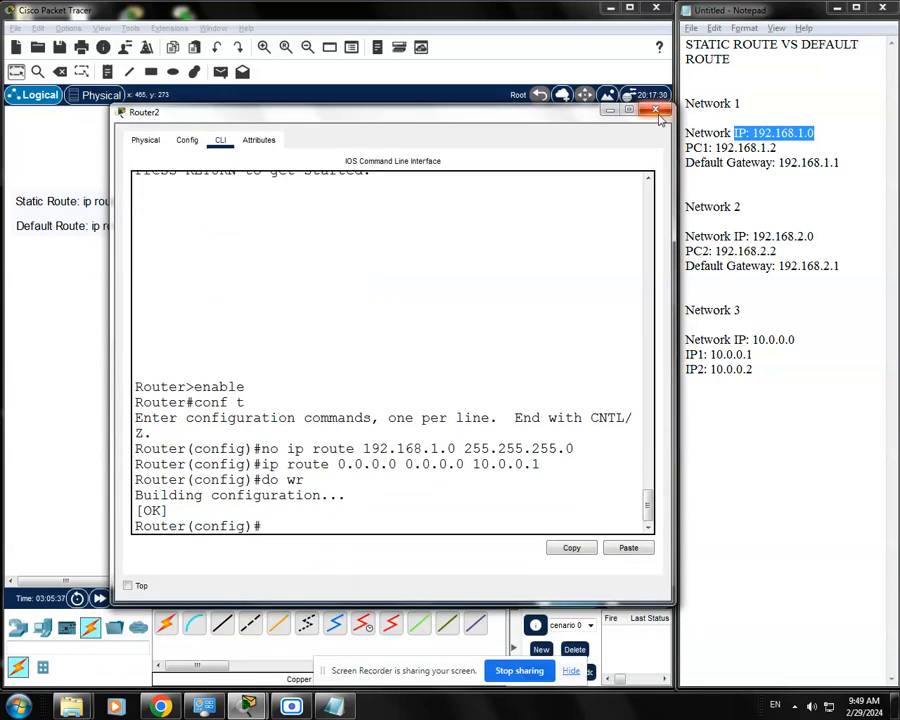
click(658, 114)
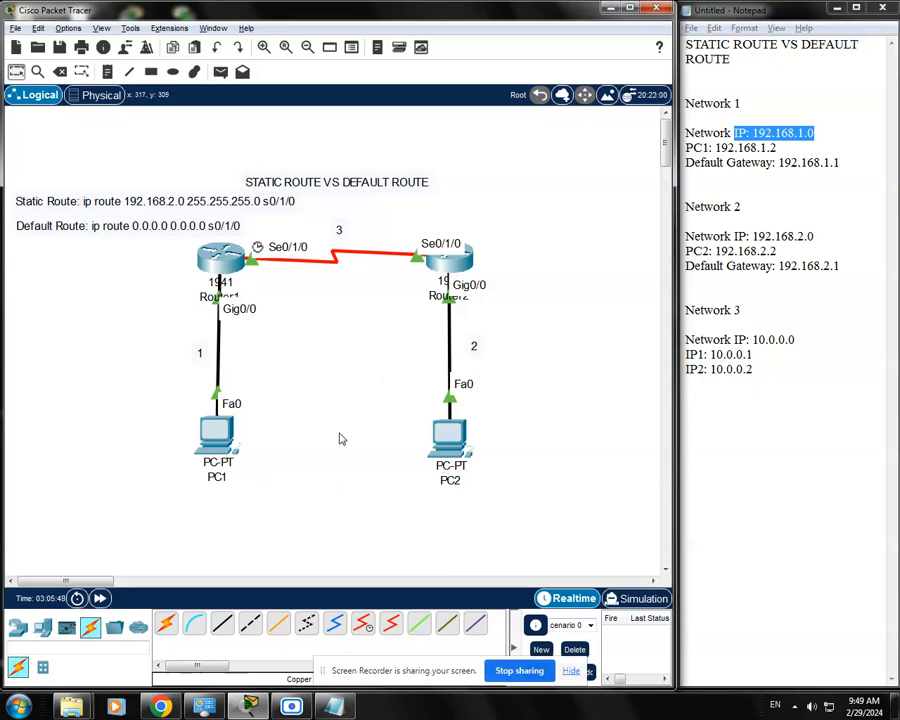
Test connectivity from PC1's Command Prompt with "ping 192.168.2.2", then close the PC1 window.
click(215, 432)
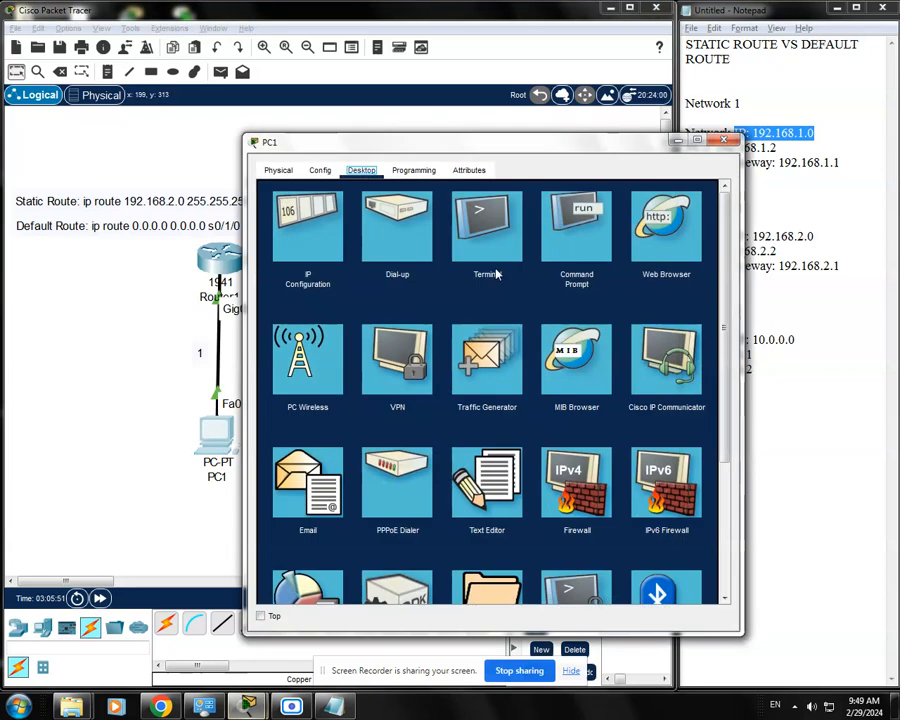
click(566, 252)
drag(551, 155, 376, 84)
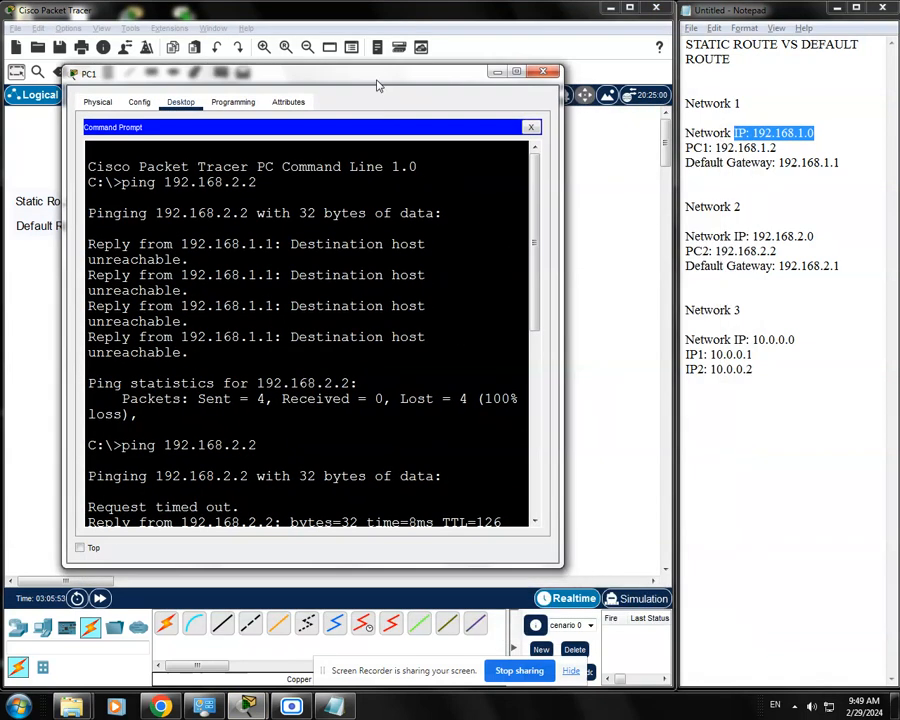
drag(536, 296, 558, 496)
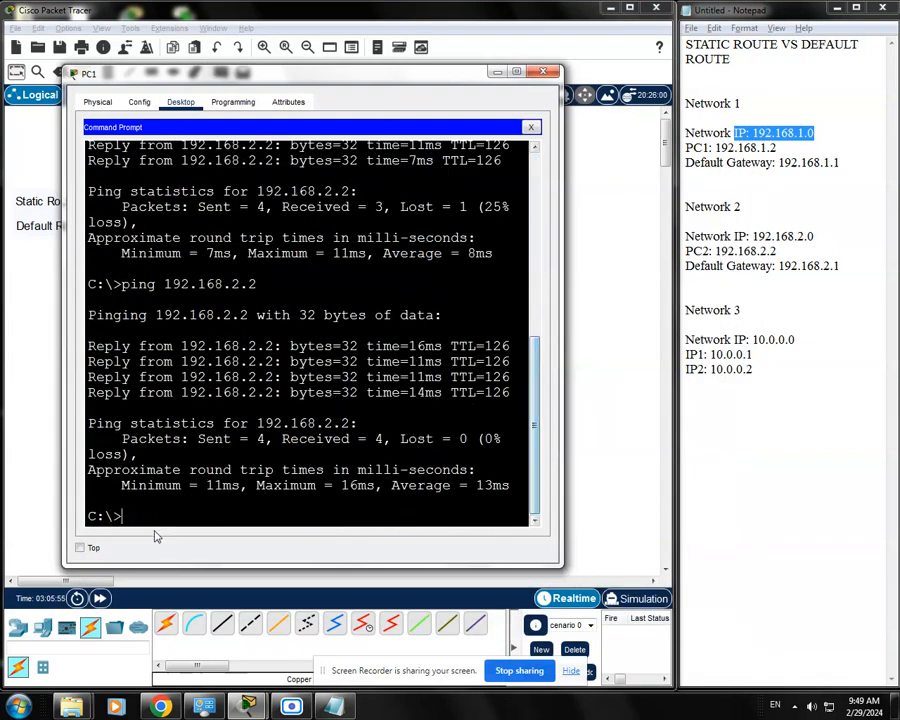
text(ping 192.168.2.2)
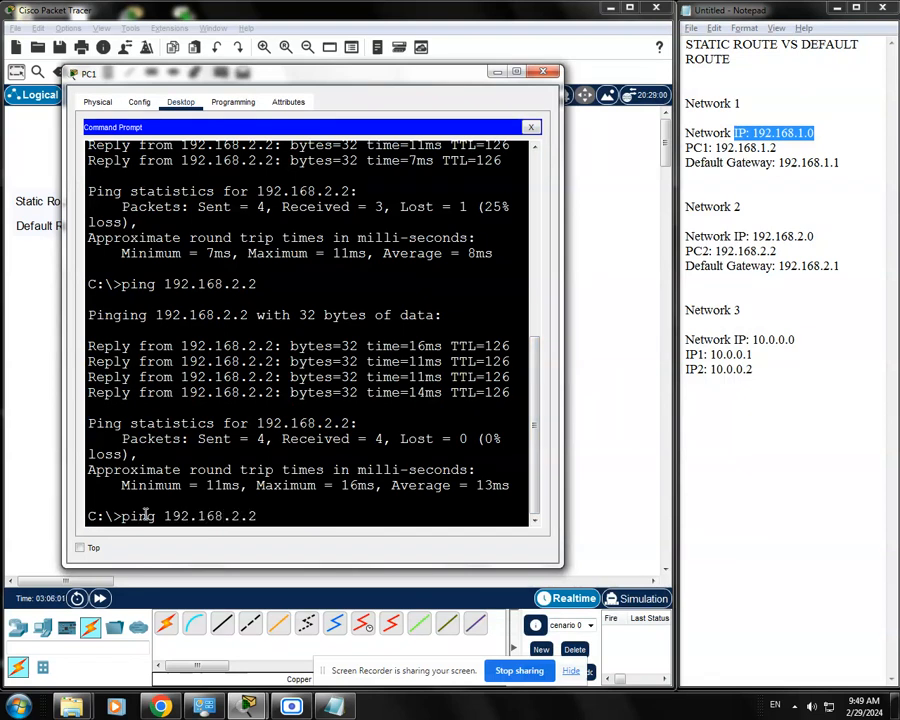
key(Return)
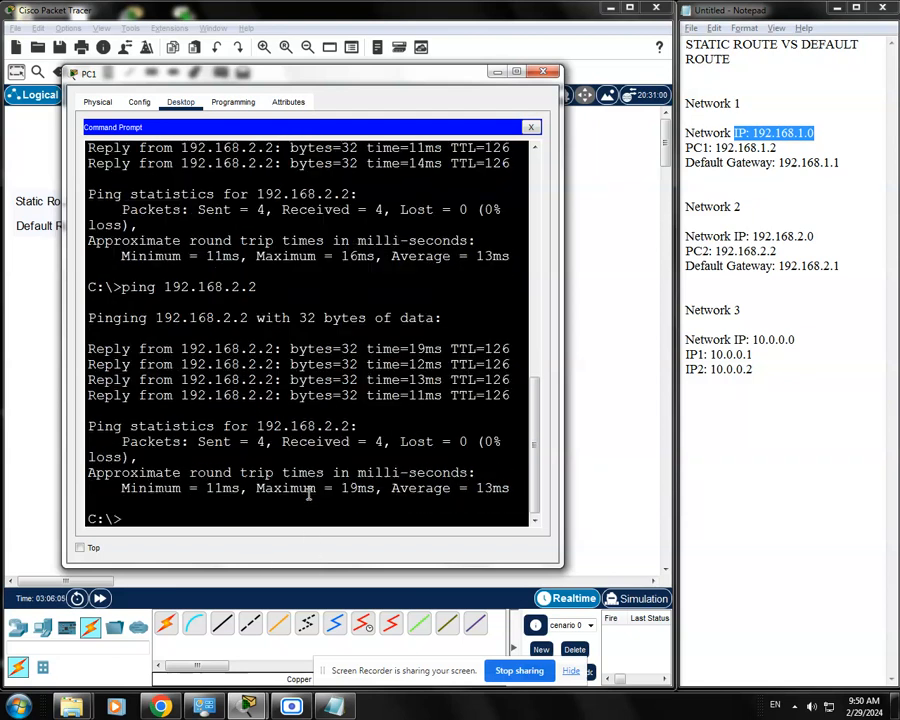
click(542, 71)
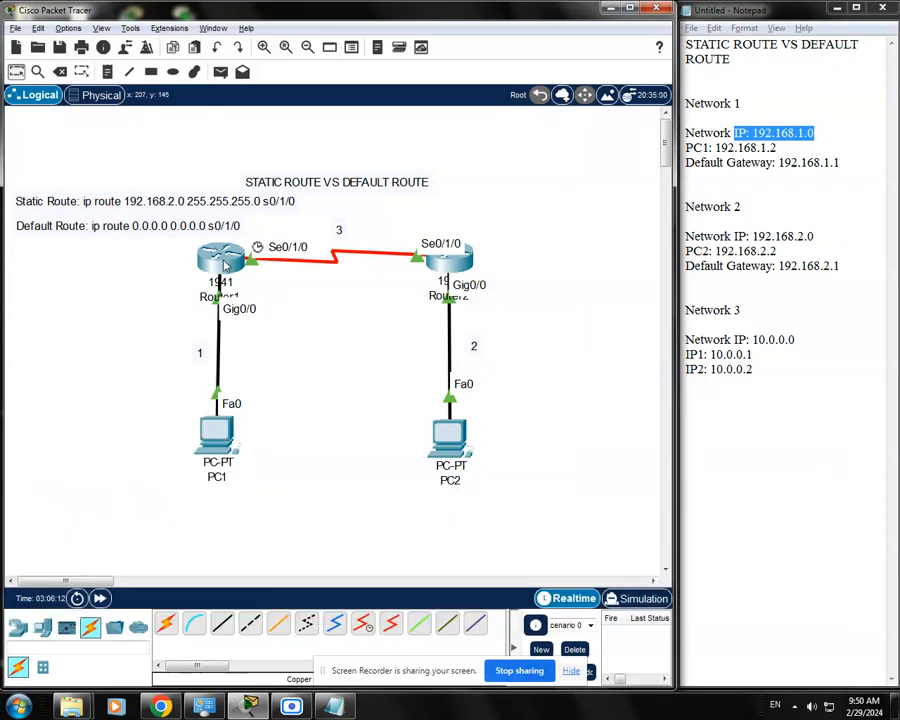
Open Router1's command line and leave global configuration mode with "exit".
click(225, 262)
drag(460, 152, 421, 107)
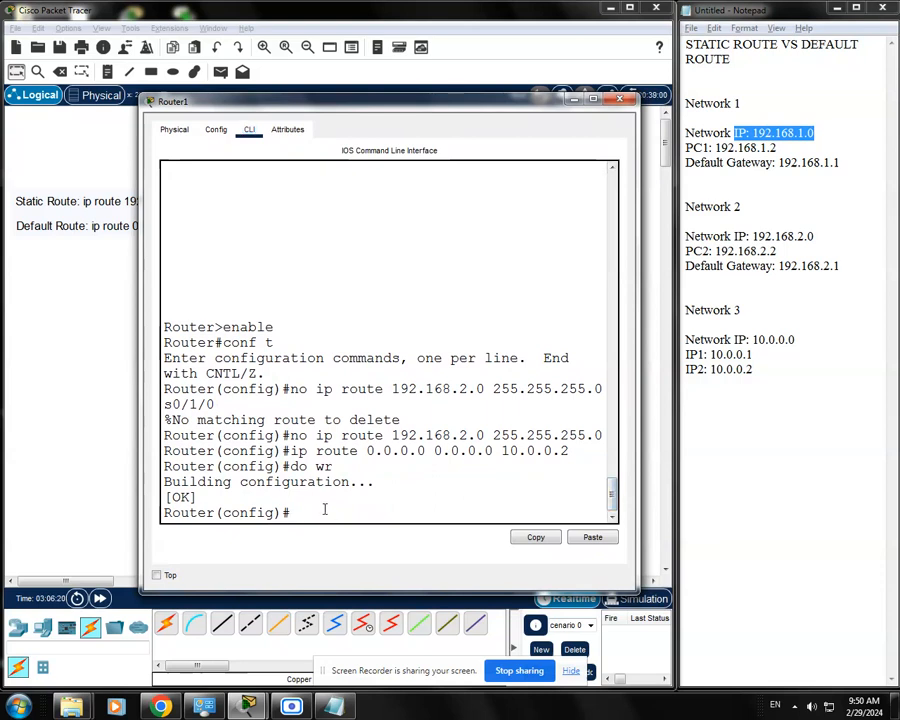
drag(505, 107, 505, 93)
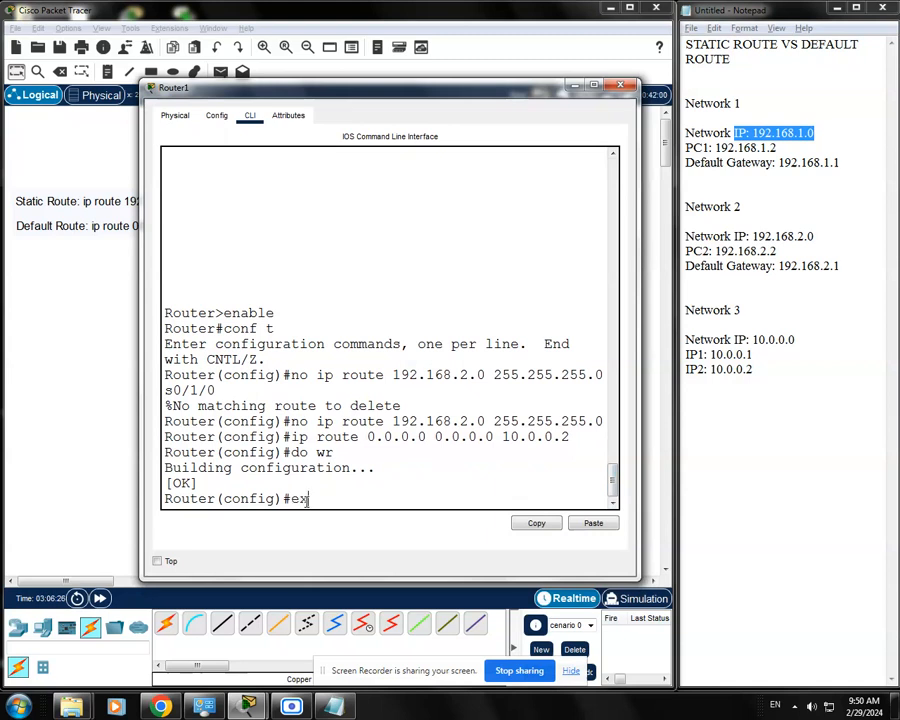
key(Return)
key(Return)
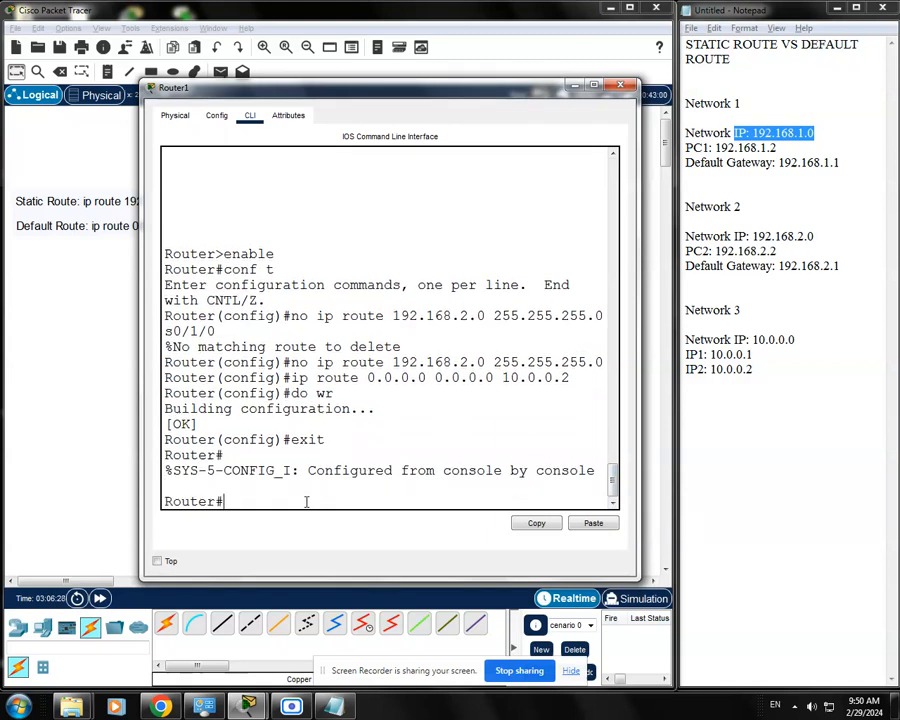
Display Router1's routing table with "show ip route" and widen the router window to fit the output.
drag(239, 500, 160, 501)
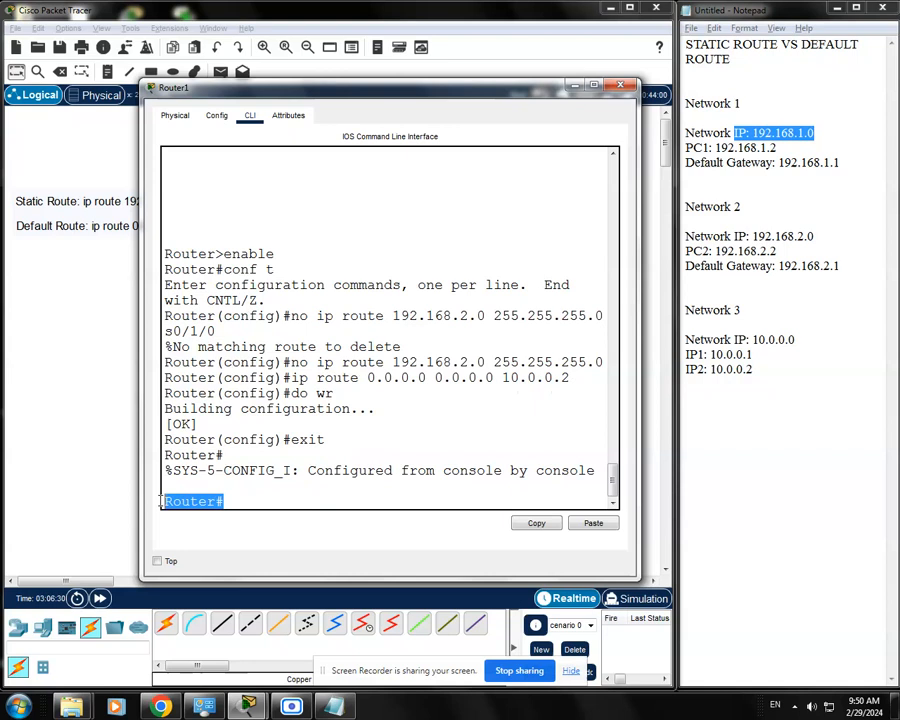
click(248, 500)
text(s)
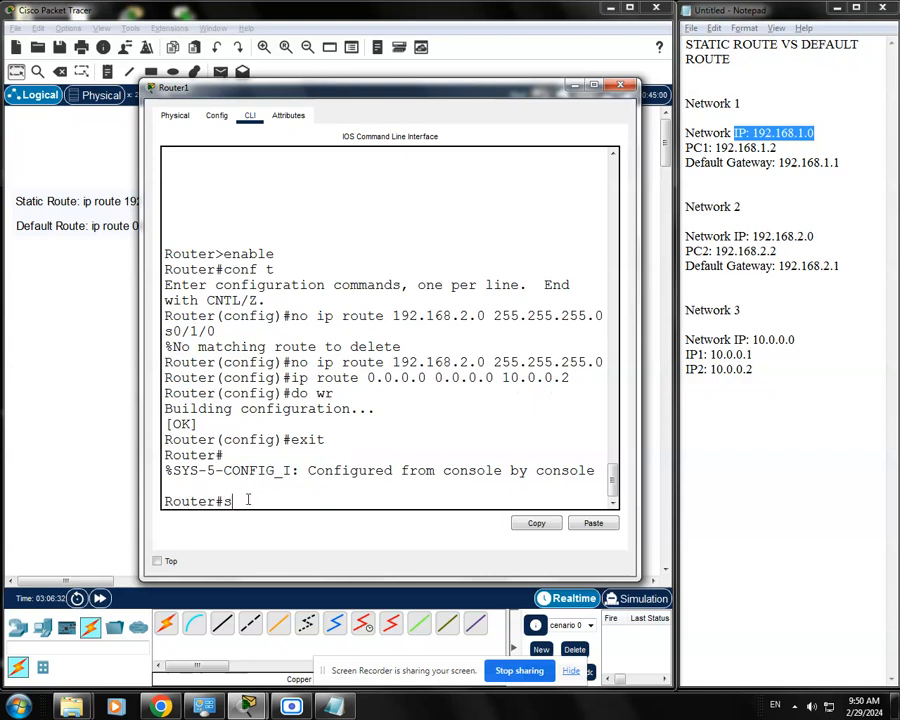
text(how ip route)
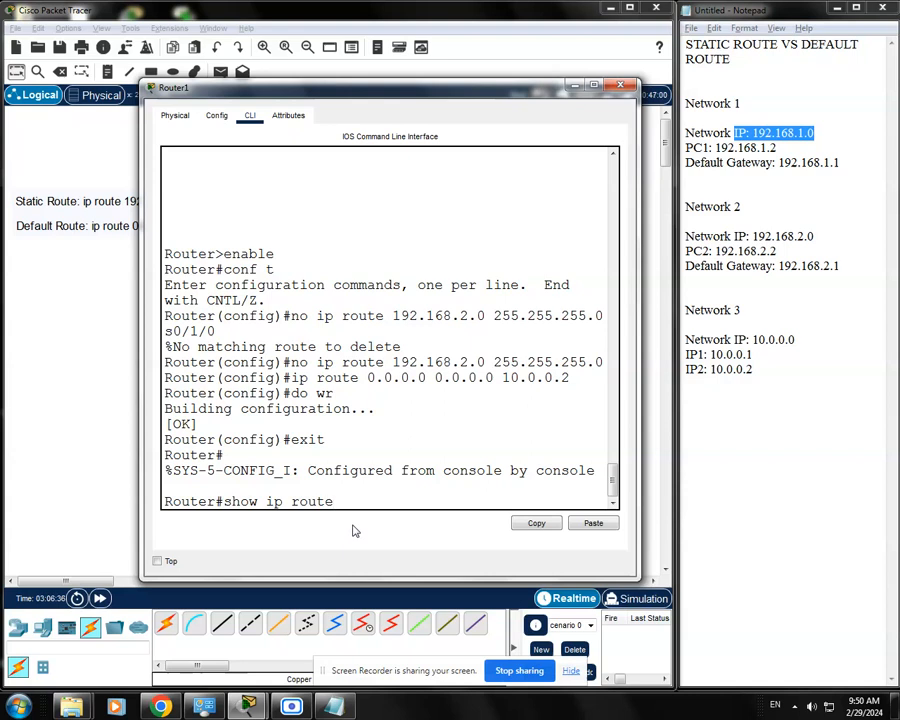
key(Return)
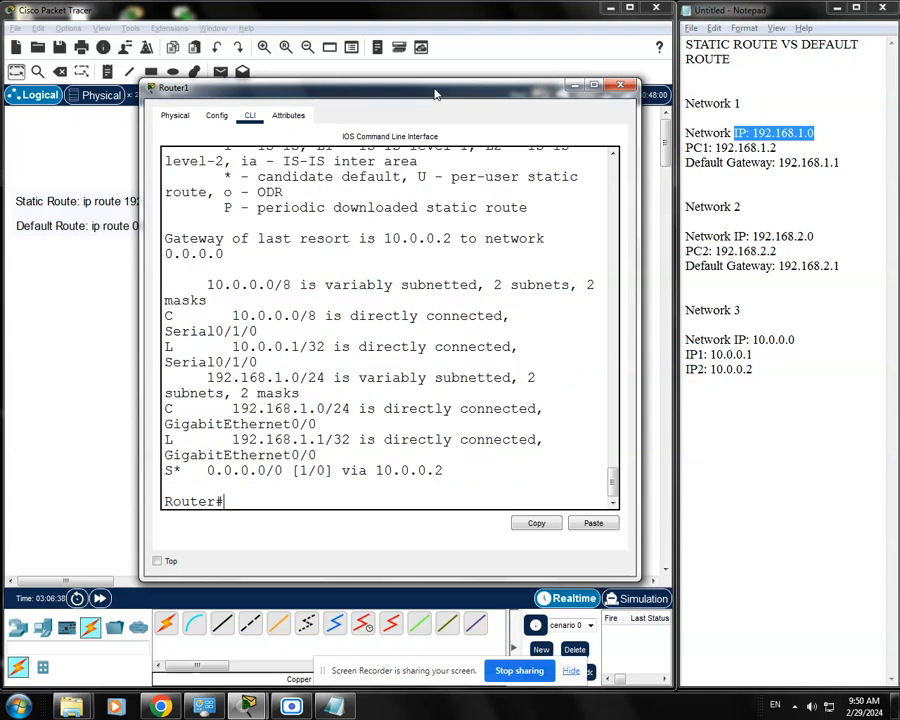
drag(435, 95, 290, 112)
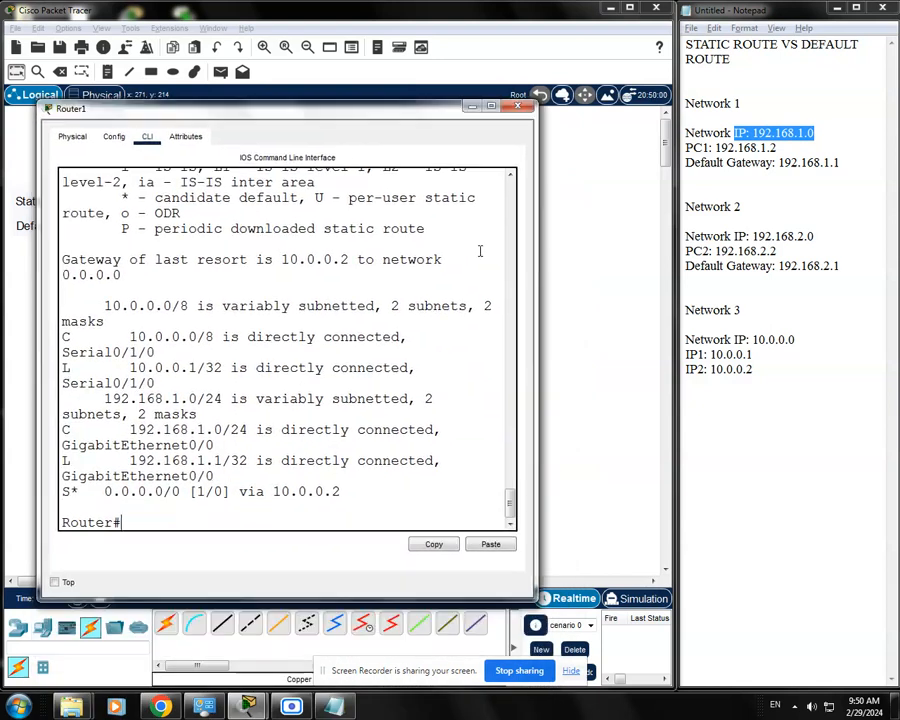
drag(541, 311, 745, 333)
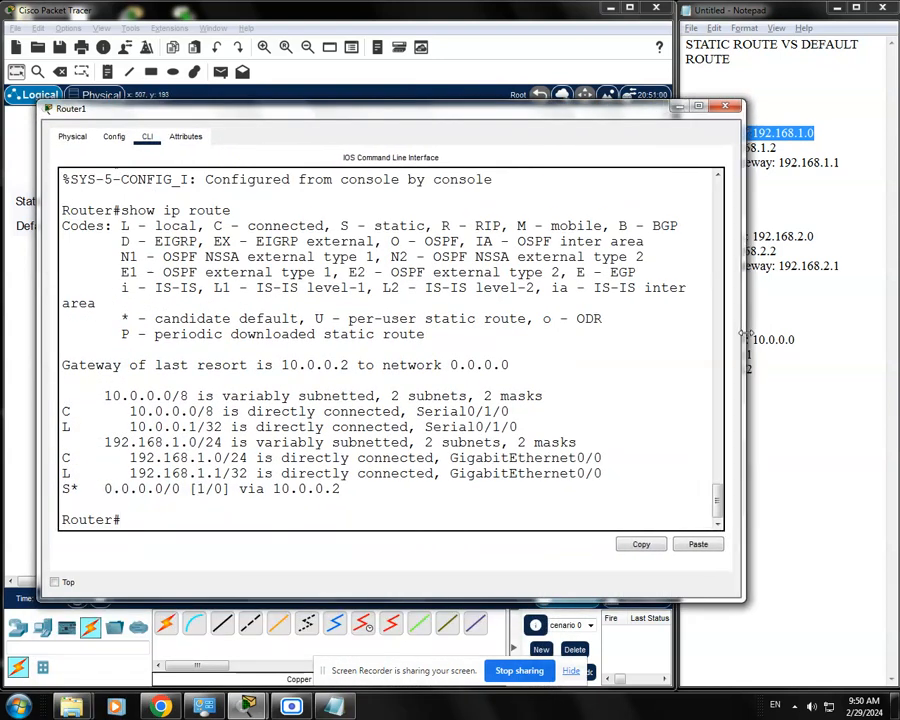
drag(464, 110, 460, 97)
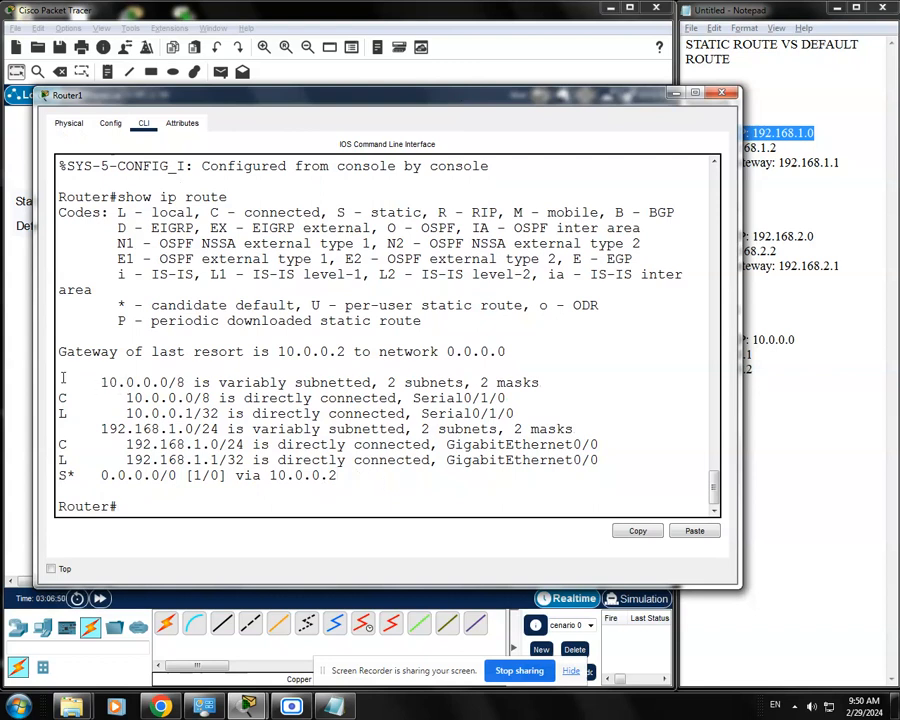
Examine the connected, local and default route entries in Router1's routing table and compare them with the topology.
drag(59, 382, 581, 487)
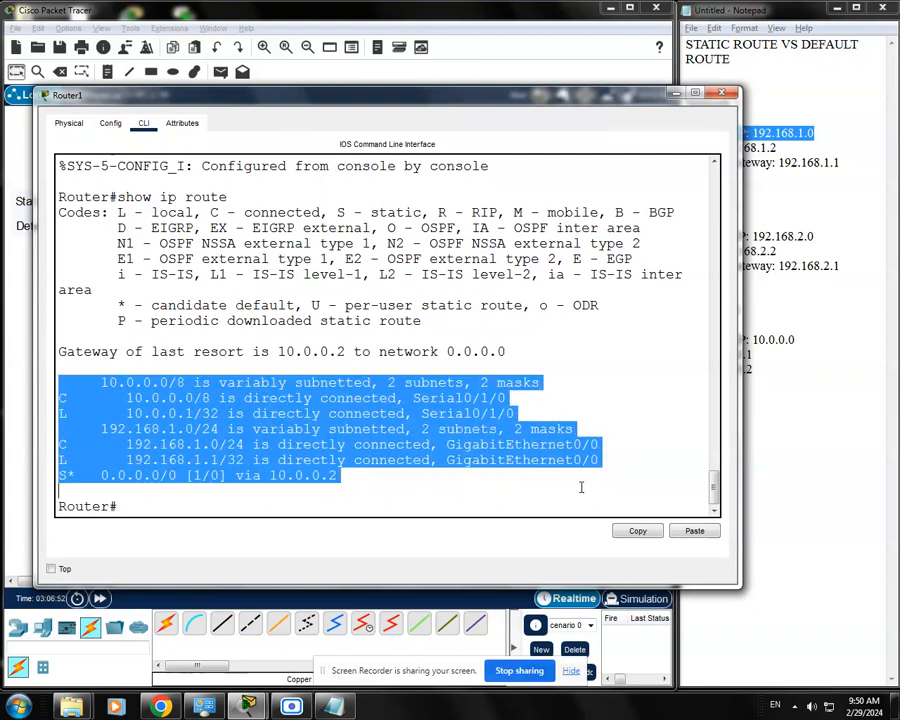
click(482, 487)
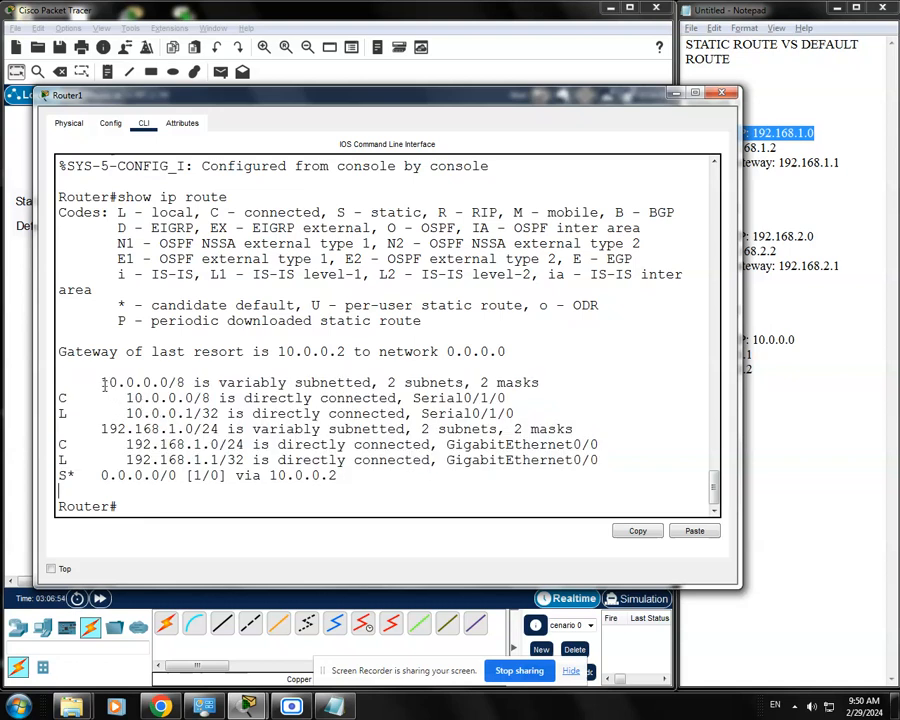
drag(101, 382, 140, 398)
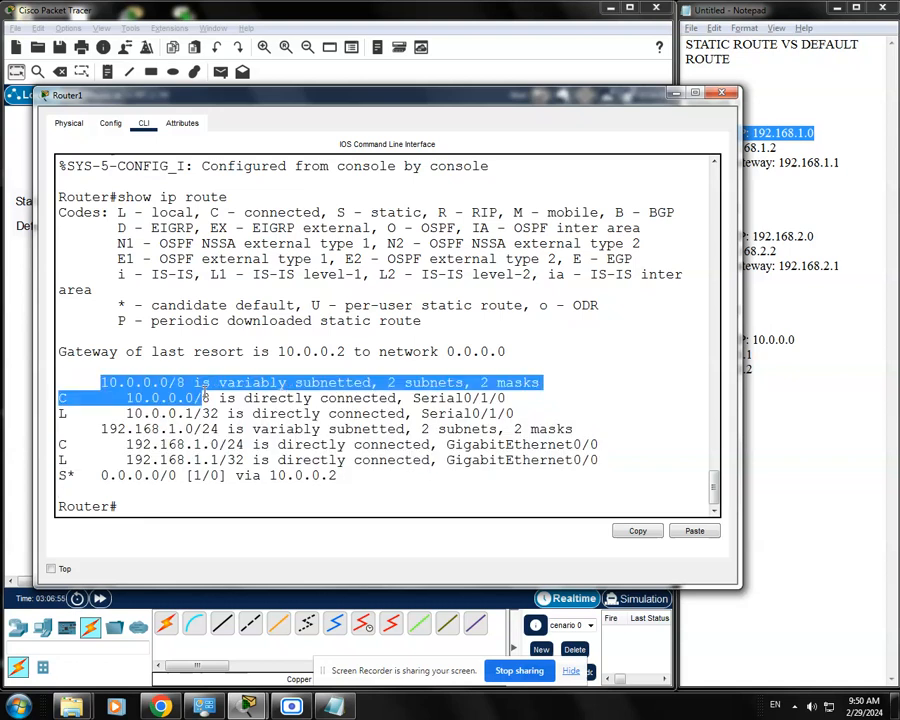
click(107, 403)
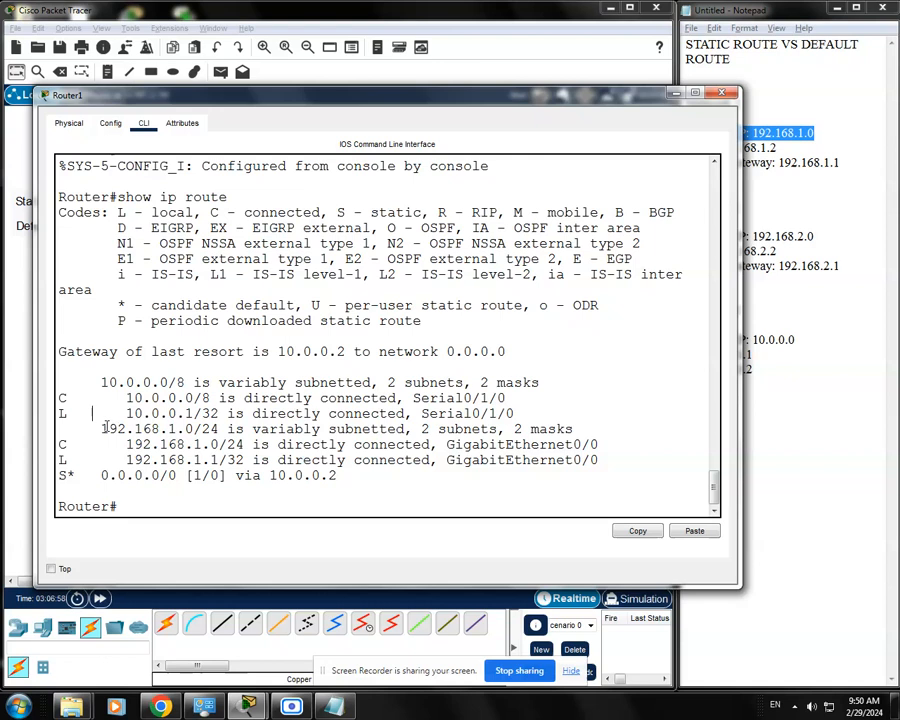
drag(101, 428, 262, 429)
click(322, 460)
drag(396, 104, 409, 104)
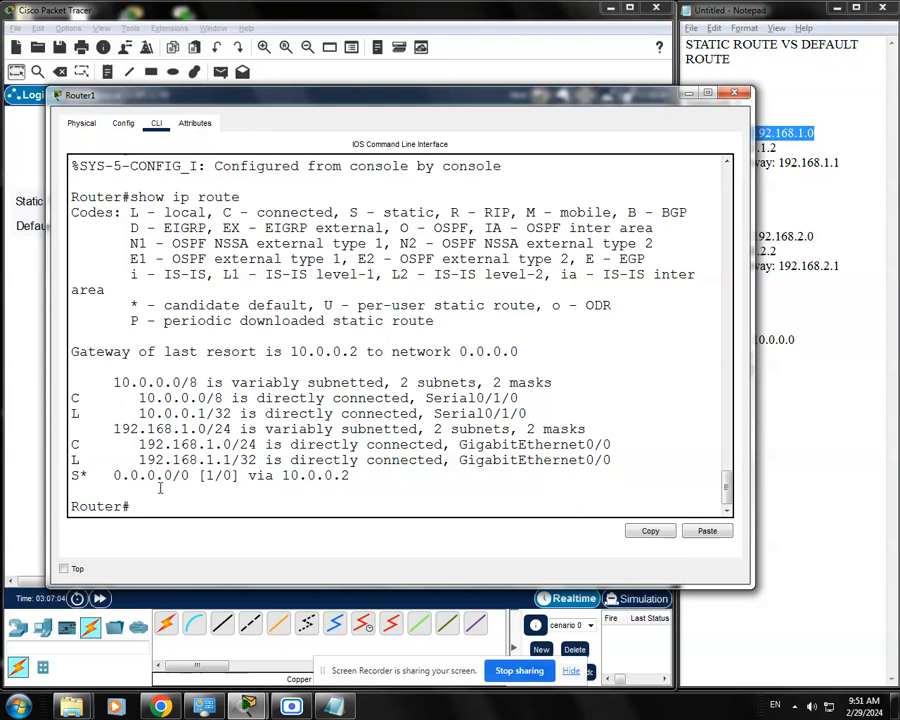
drag(395, 98, 424, 125)
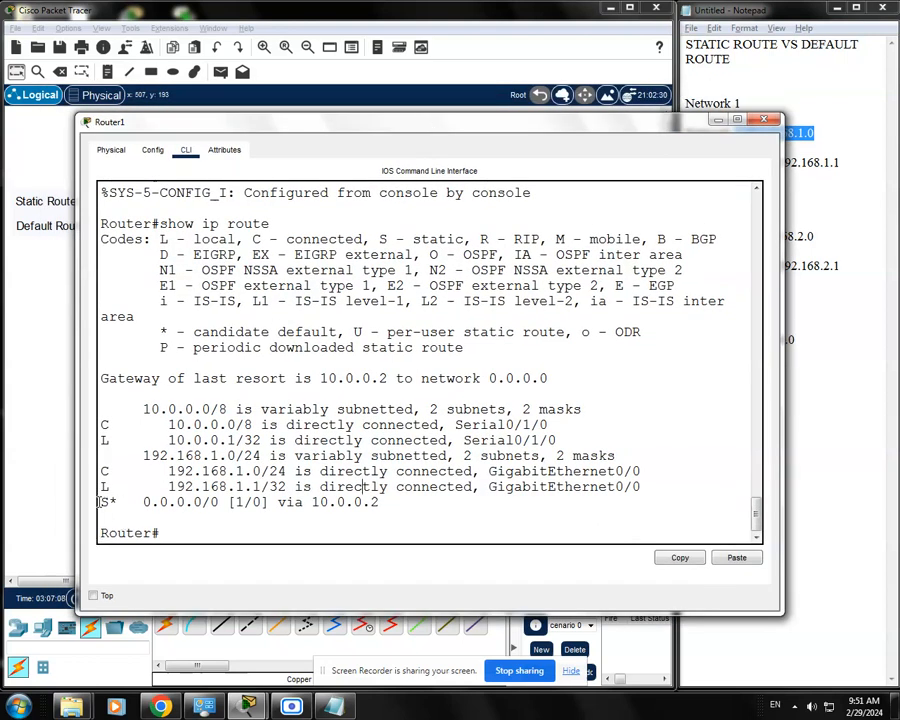
drag(100, 502, 381, 512)
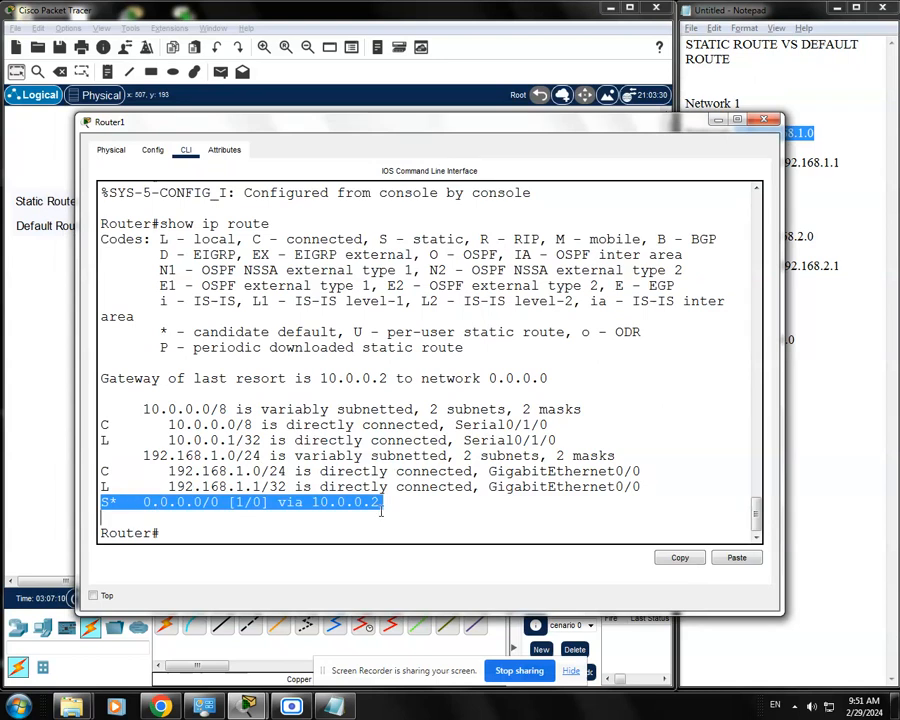
click(381, 506)
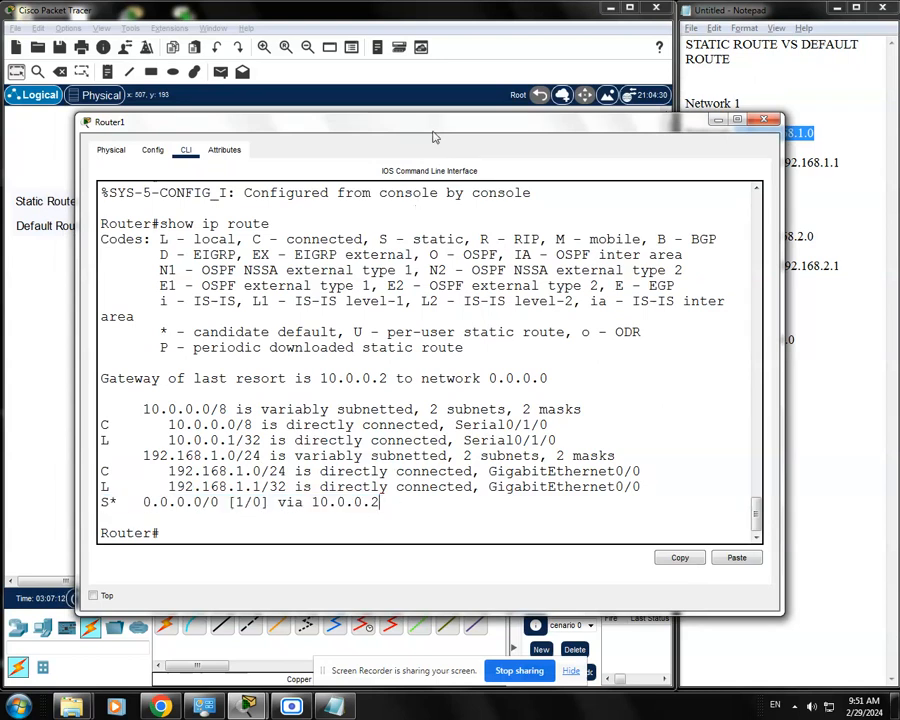
drag(435, 137, 405, 515)
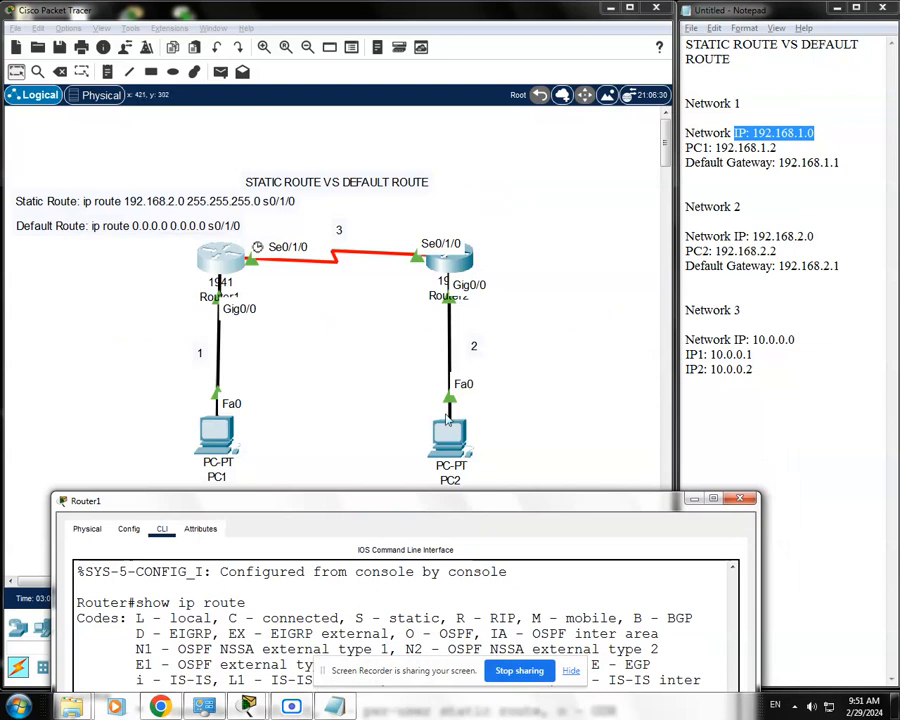
Examine the S* default route entry in Router1's routing table and compare it with the topology diagram.
drag(482, 502, 454, 165)
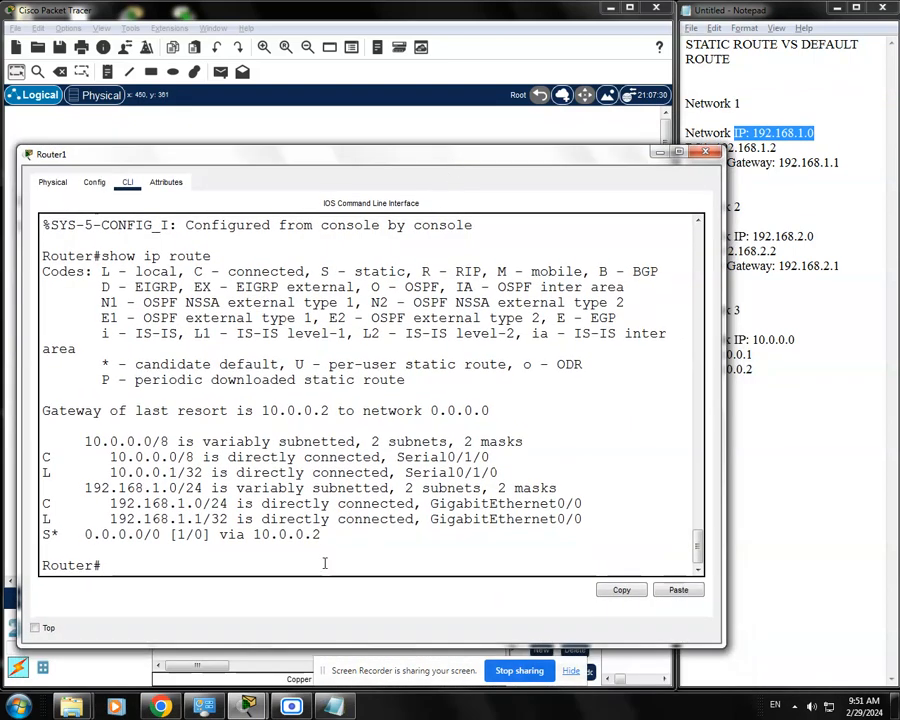
drag(359, 161, 378, 143)
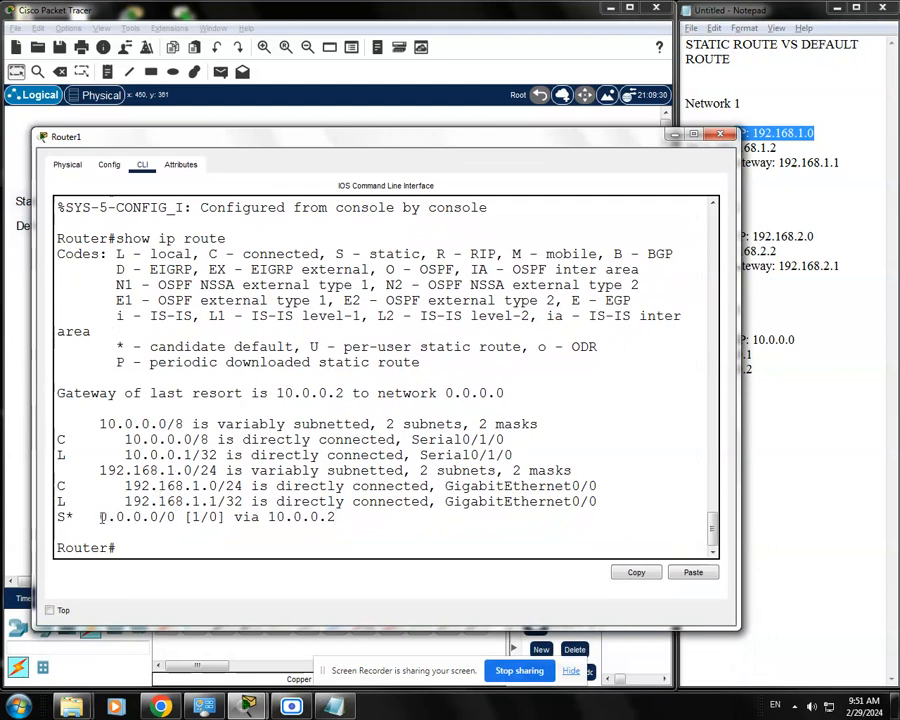
drag(100, 517, 339, 517)
click(352, 520)
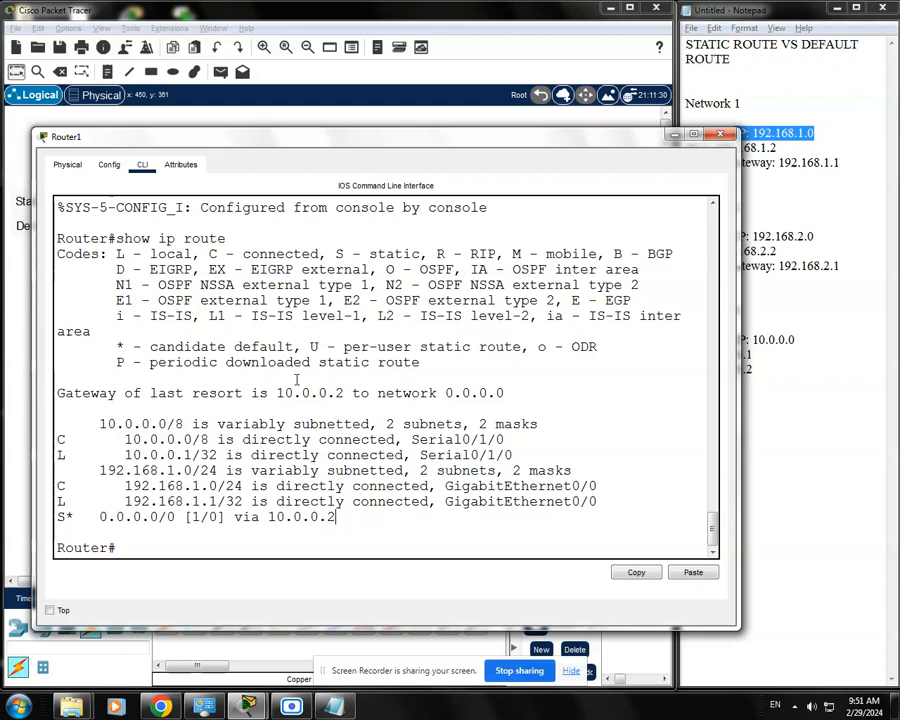
drag(422, 144, 461, 392)
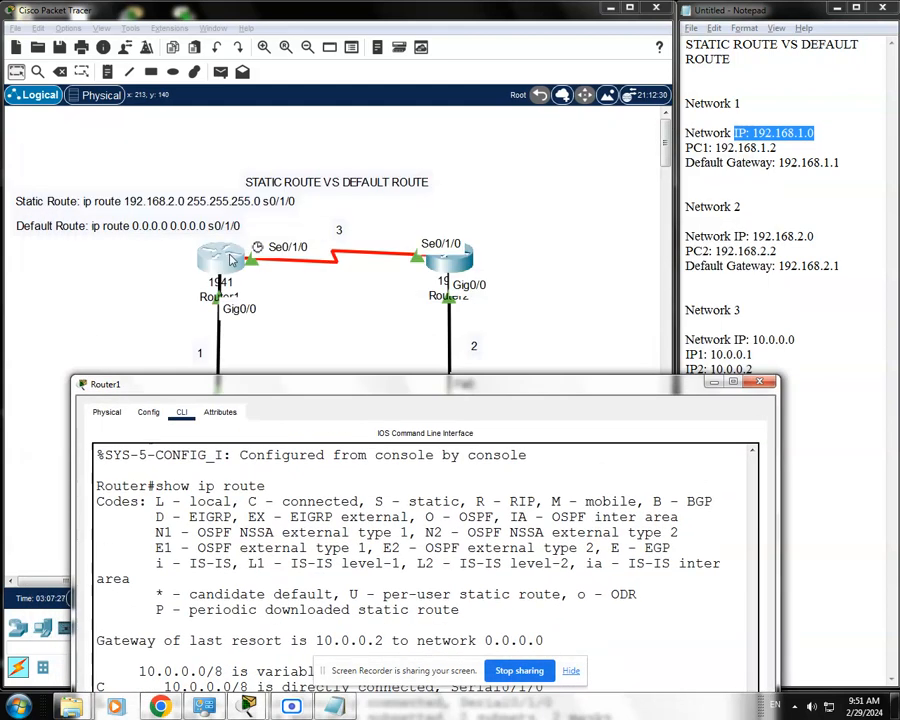
drag(392, 386, 354, 200)
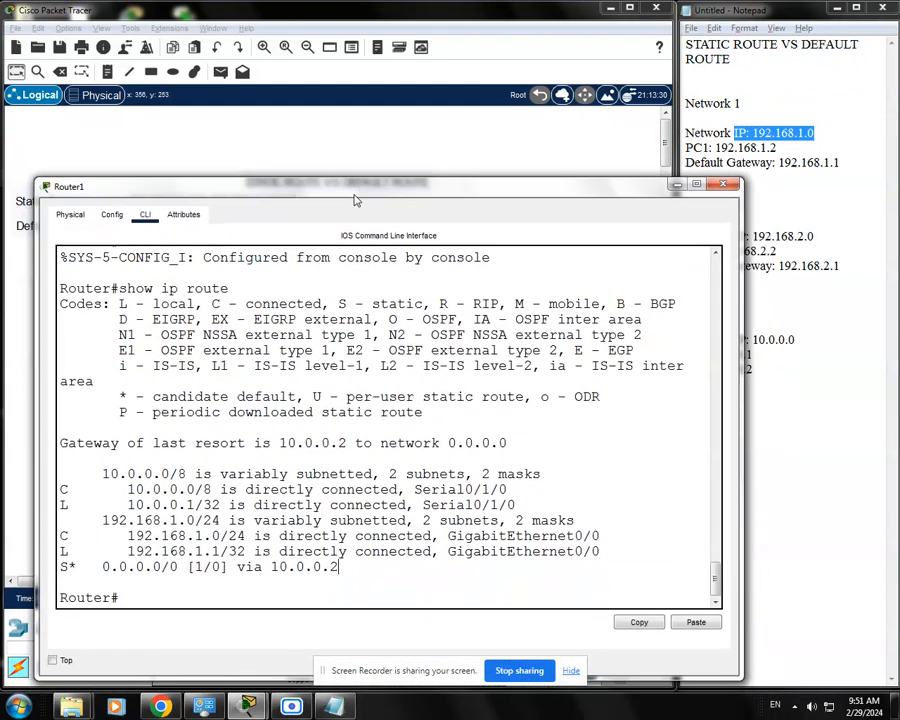
drag(101, 567, 340, 567)
click(362, 569)
double_click(73, 567)
click(66, 567)
drag(60, 567, 76, 567)
drag(506, 190, 506, 164)
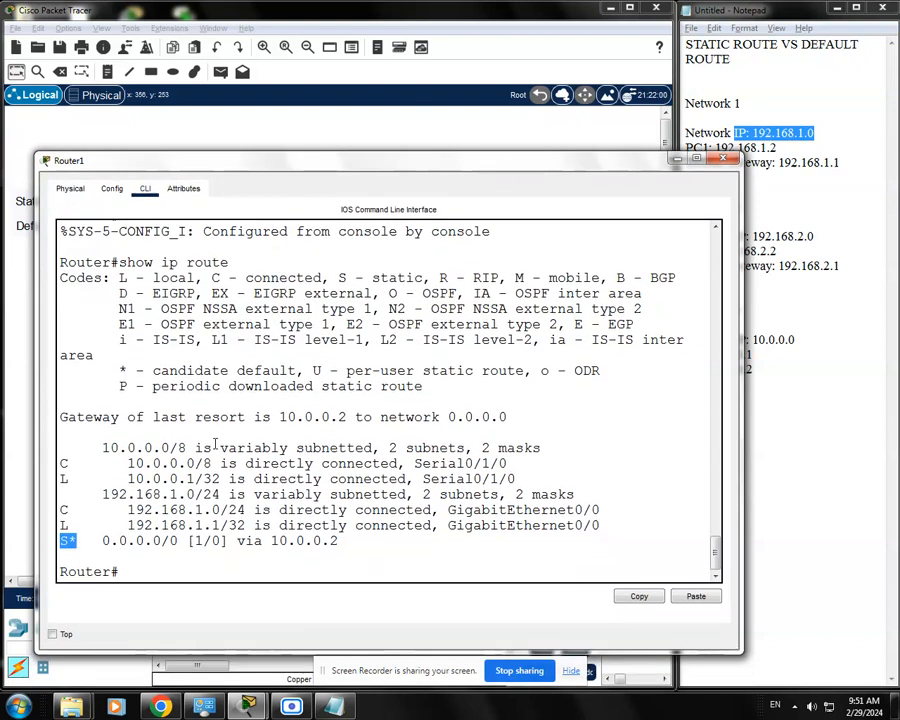
Log out of Router1's console session with "exit", restart it and re-enter privileged mode with "enable".
click(146, 571)
text(exit)
key(Return)
key(Return)
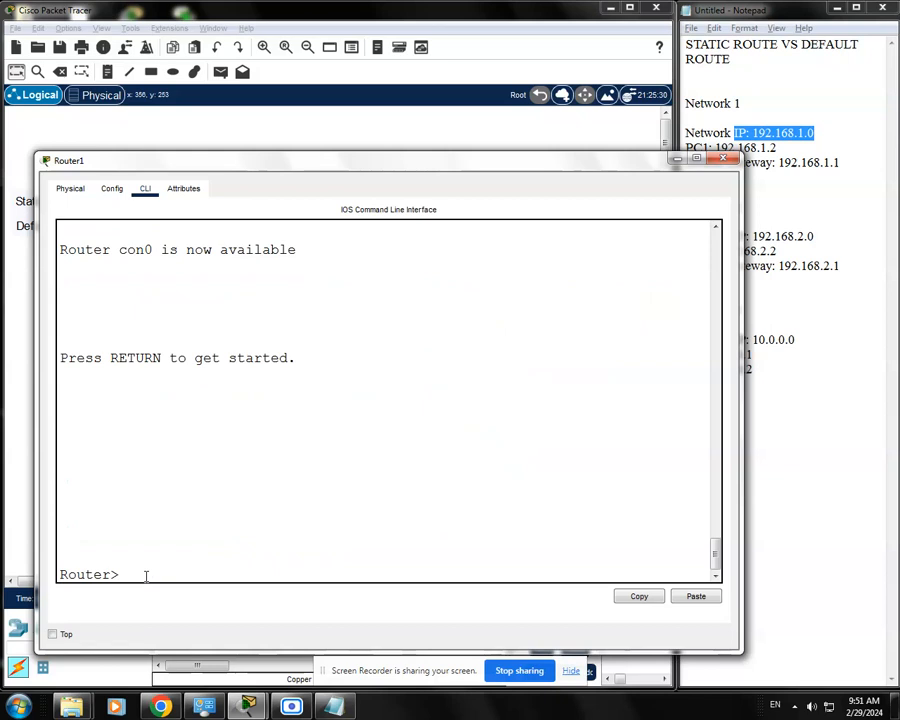
text(enable)
key(Return)
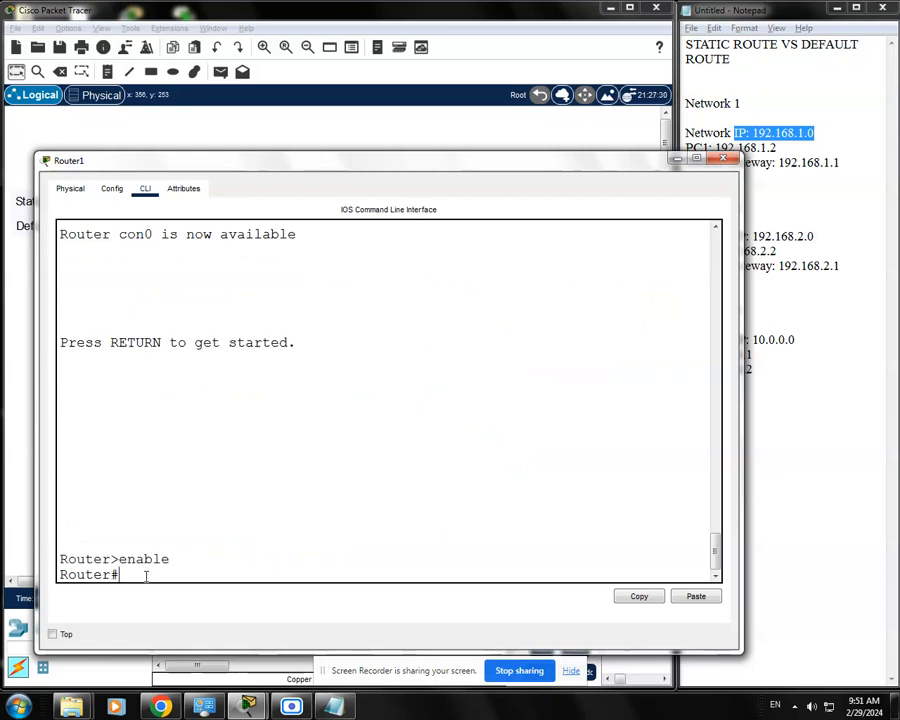
Display Router1's full running configuration with "show run", paging through to the end of the output.
text(show run)
key(Return)
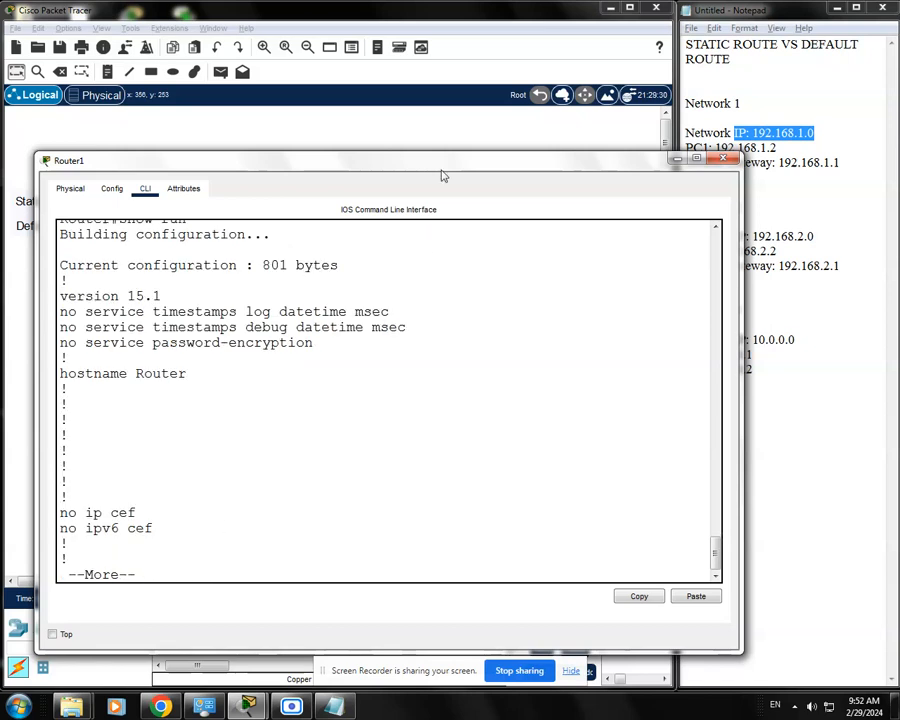
drag(442, 170, 442, 132)
key(space)
key(space)
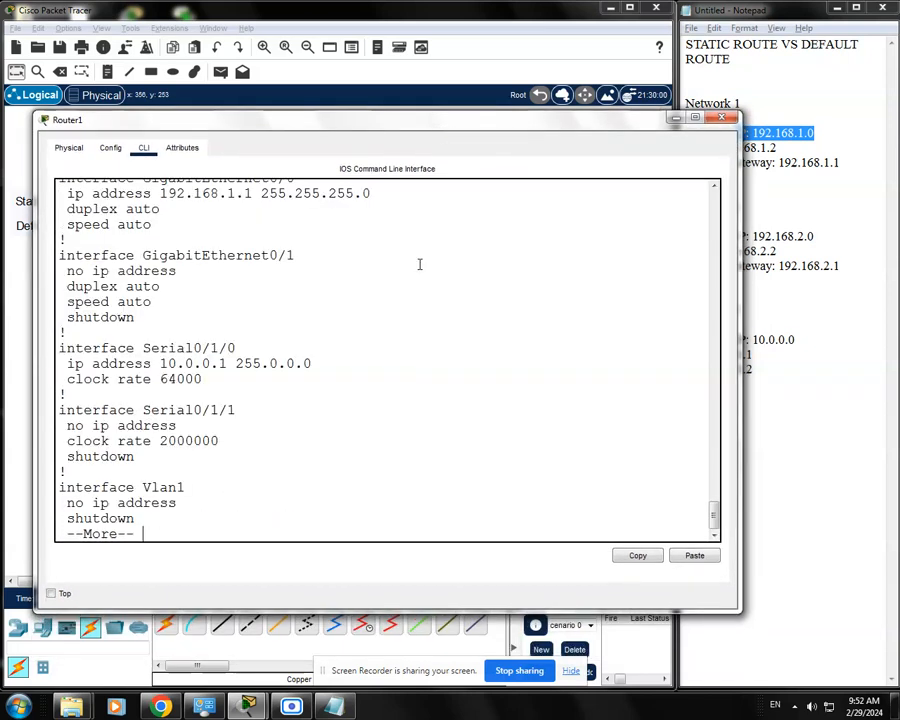
key(space)
key(space)
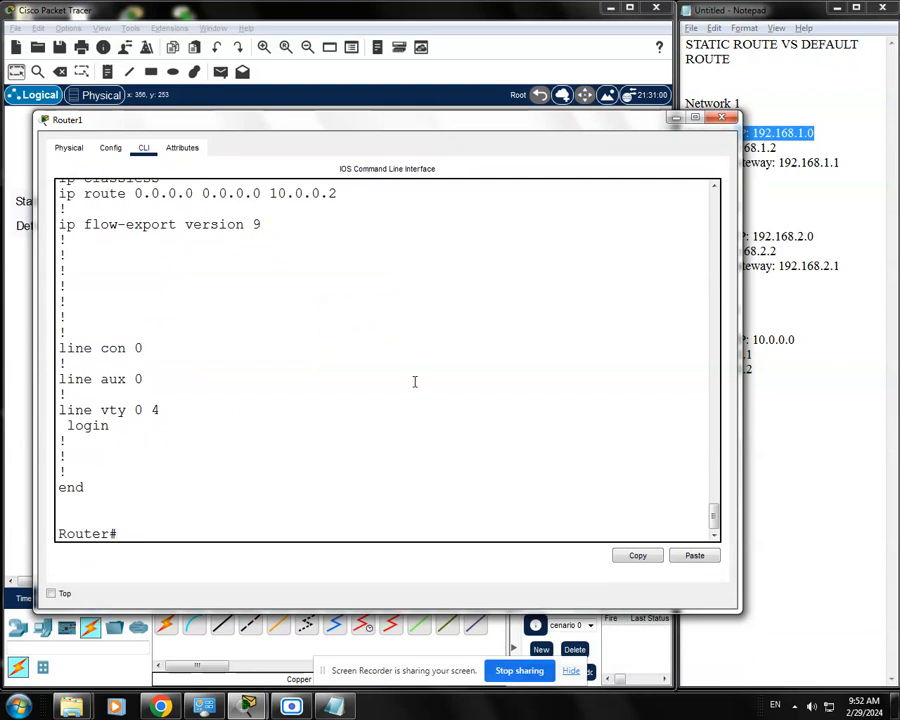
Go back to the start of the running configuration output and highlight the "show run" command.
scroll(414, 382, up, 4)
scroll(414, 382, up, 6)
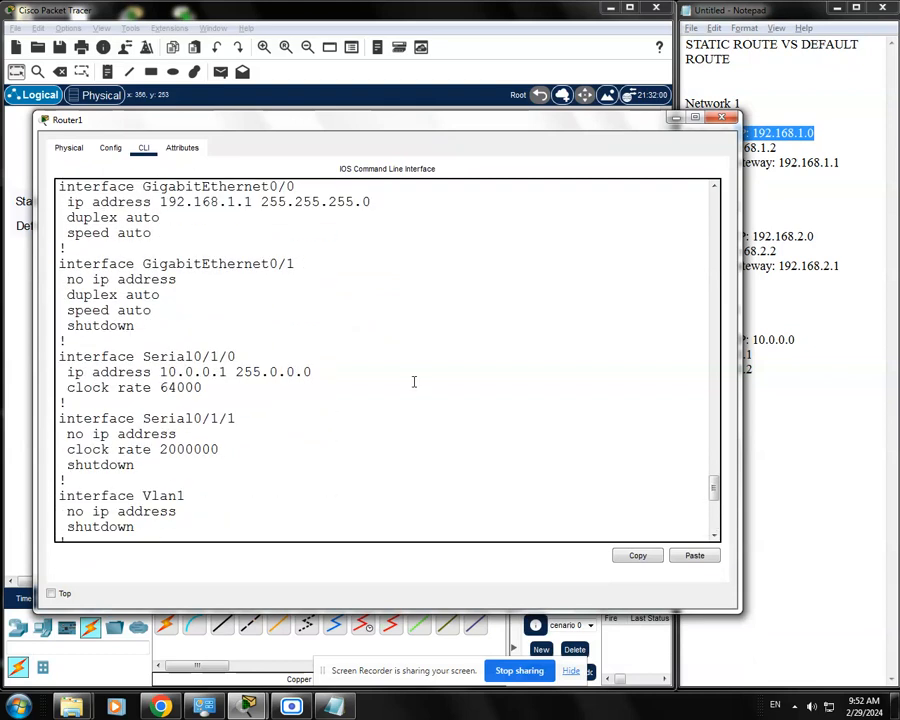
scroll(414, 382, up, 13)
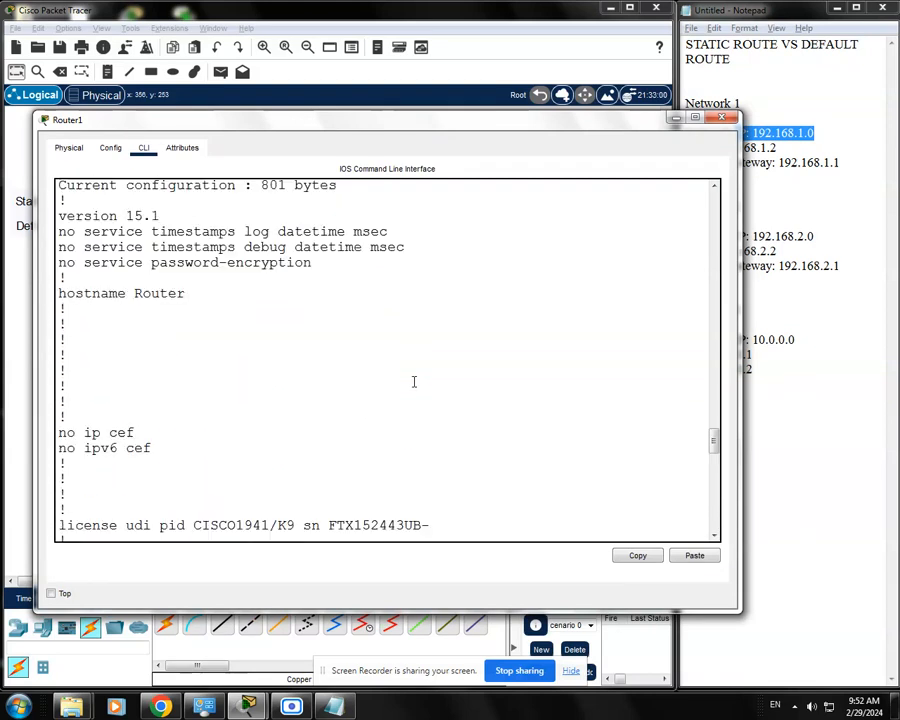
drag(187, 265, 119, 266)
click(234, 420)
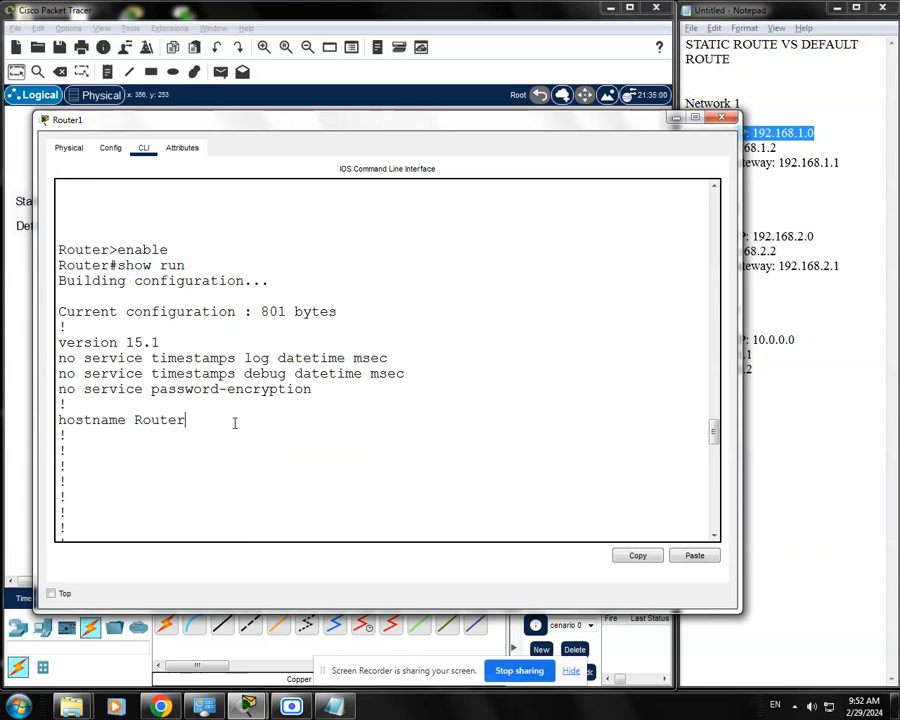
Review the interface GigabitEthernet0/0 section of Router1's running configuration, including its IP address, duplex and speed lines.
scroll(234, 420, down, 8)
scroll(235, 423, down, 4)
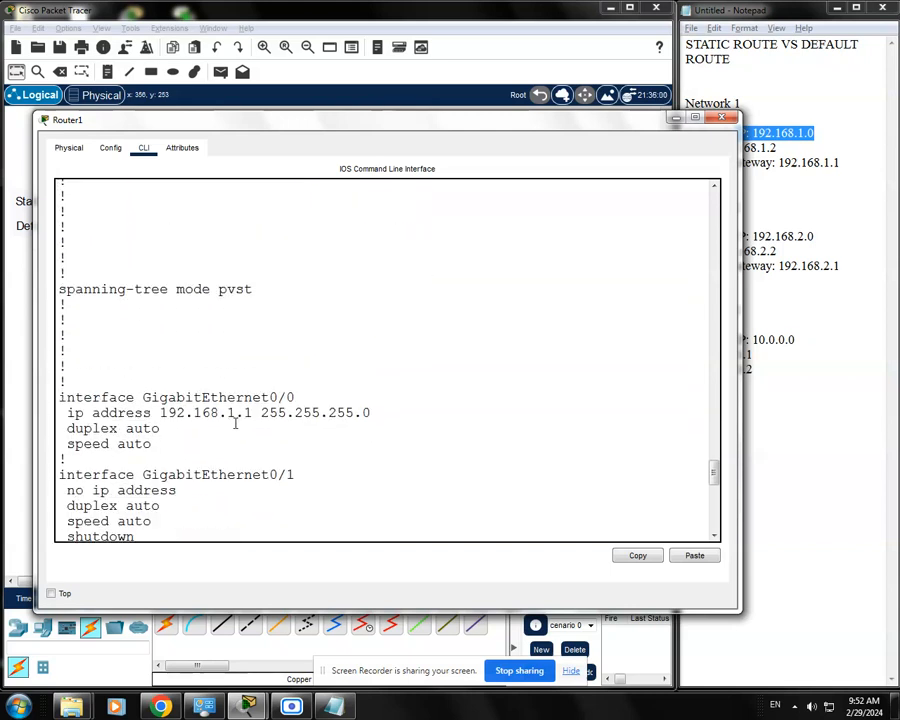
scroll(235, 423, down, 2)
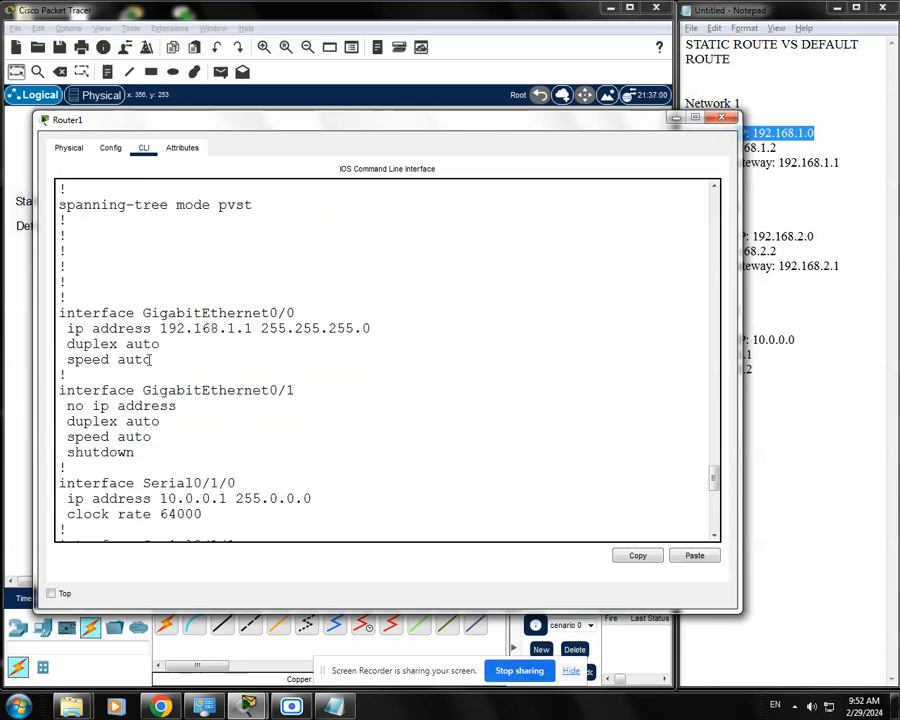
drag(168, 361, 60, 328)
click(285, 310)
drag(312, 312, 143, 300)
click(143, 300)
click(206, 362)
Review the interface Serial0/1/0 section of the running configuration, including its IP address and clock rate lines.
scroll(204, 367, down, 3)
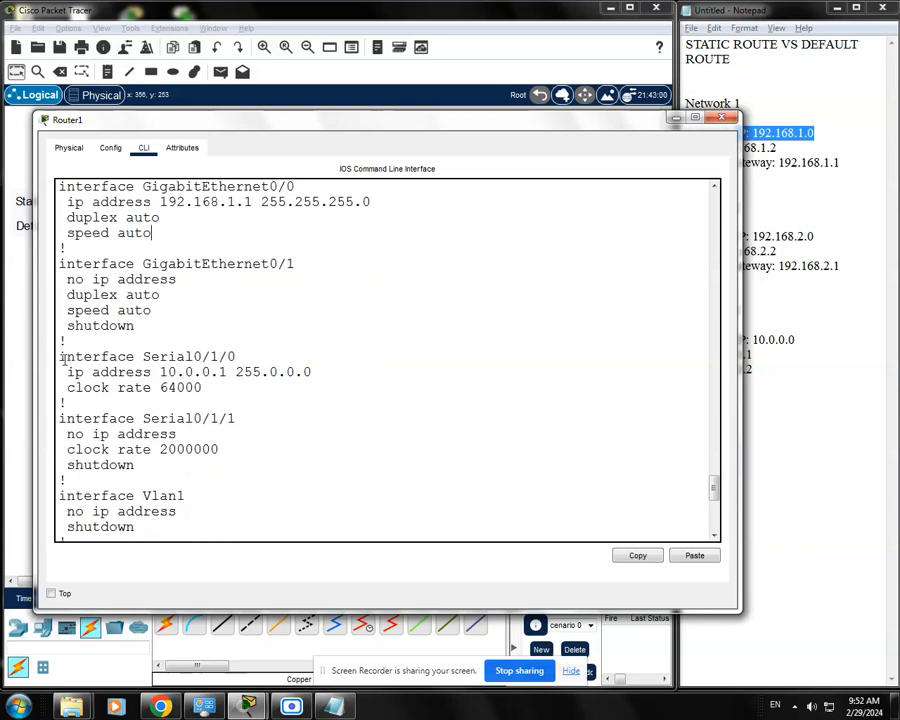
drag(57, 356, 240, 356)
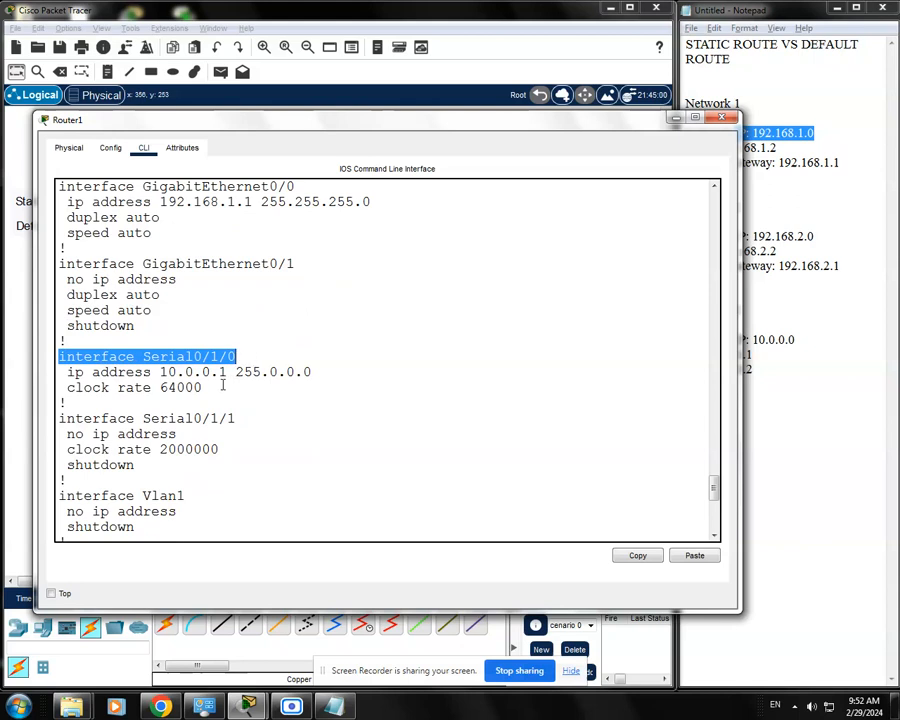
click(130, 381)
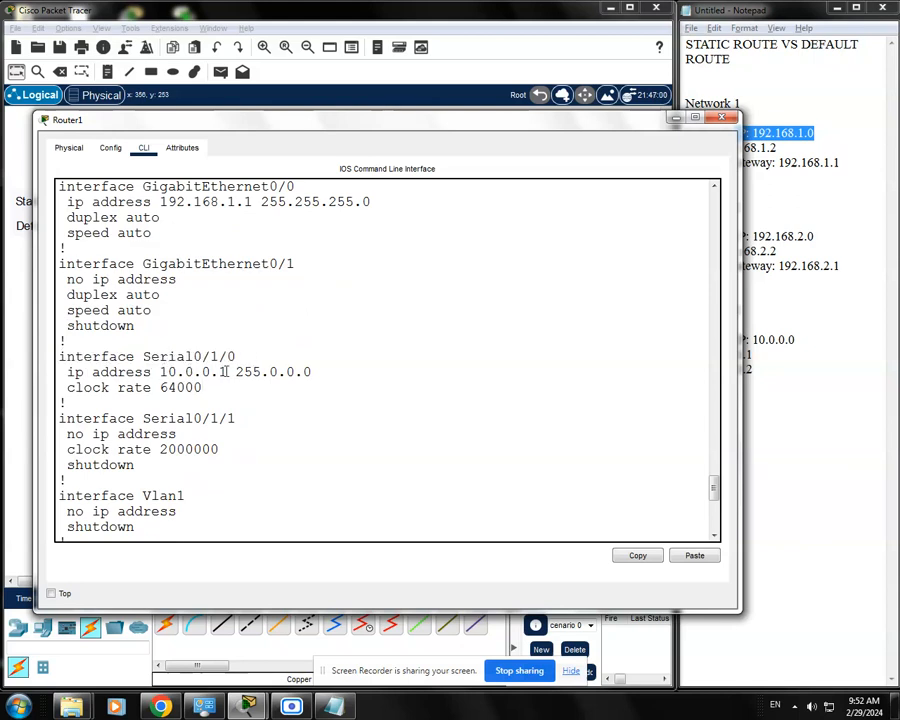
drag(311, 372, 143, 372)
click(214, 393)
drag(217, 389, 60, 388)
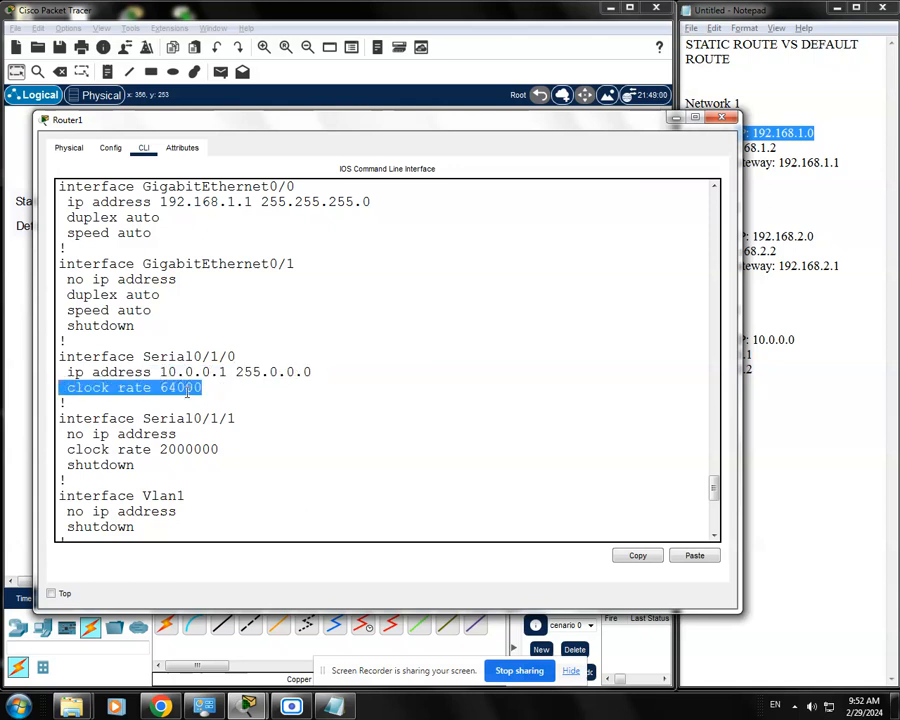
click(218, 390)
Review the default "ip route" line and its next-hop address in the running configuration, then close the Router1 window.
scroll(237, 390, down, 4)
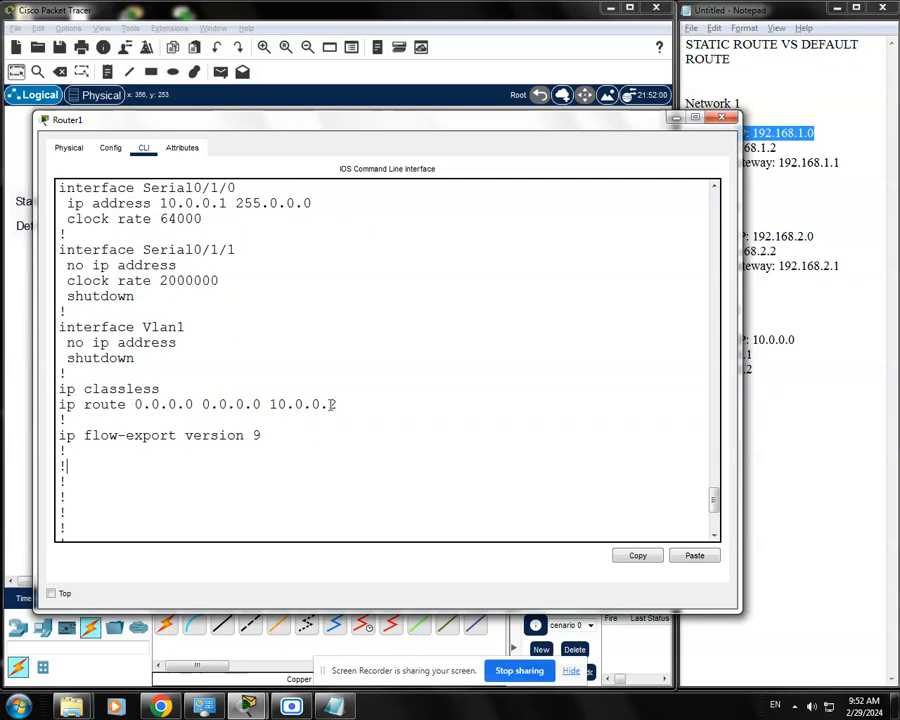
drag(344, 404, 77, 404)
click(85, 412)
drag(342, 404, 271, 404)
click(283, 423)
drag(338, 405, 271, 405)
click(281, 421)
drag(714, 503, 713, 518)
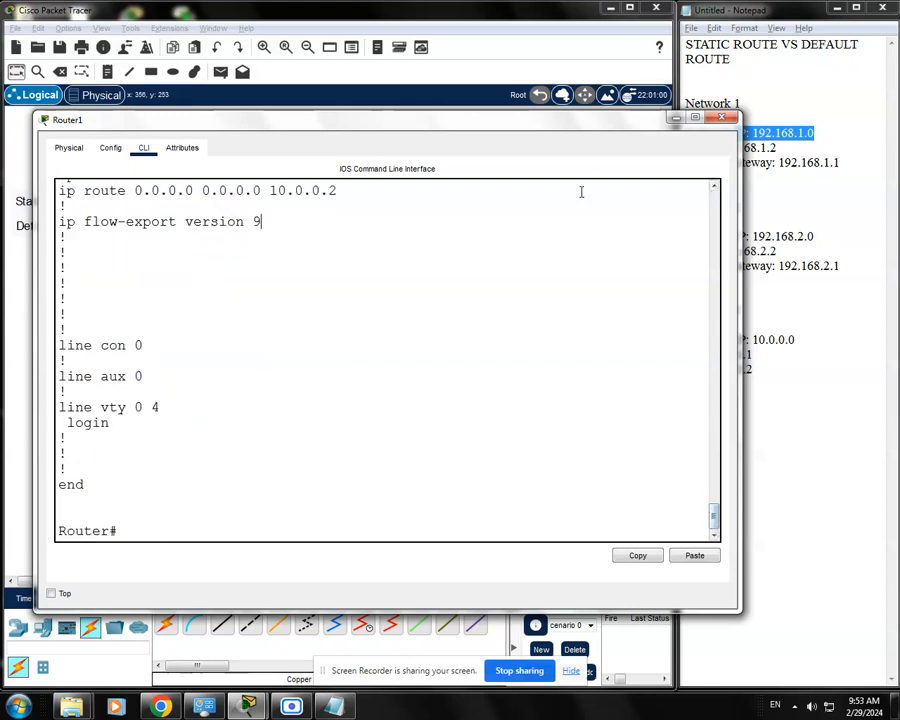
drag(585, 127, 580, 119)
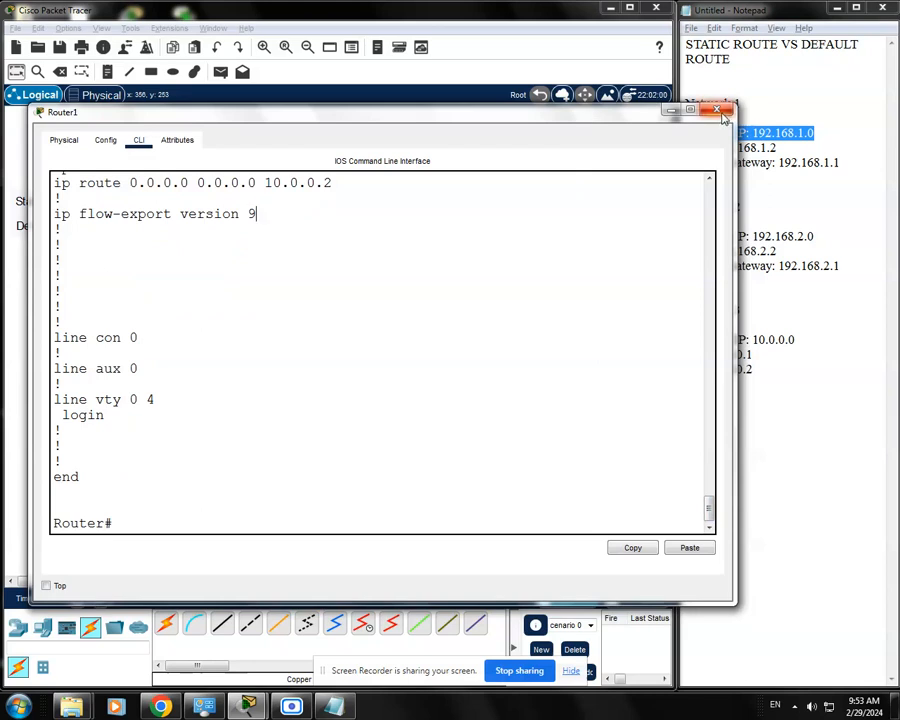
click(717, 110)
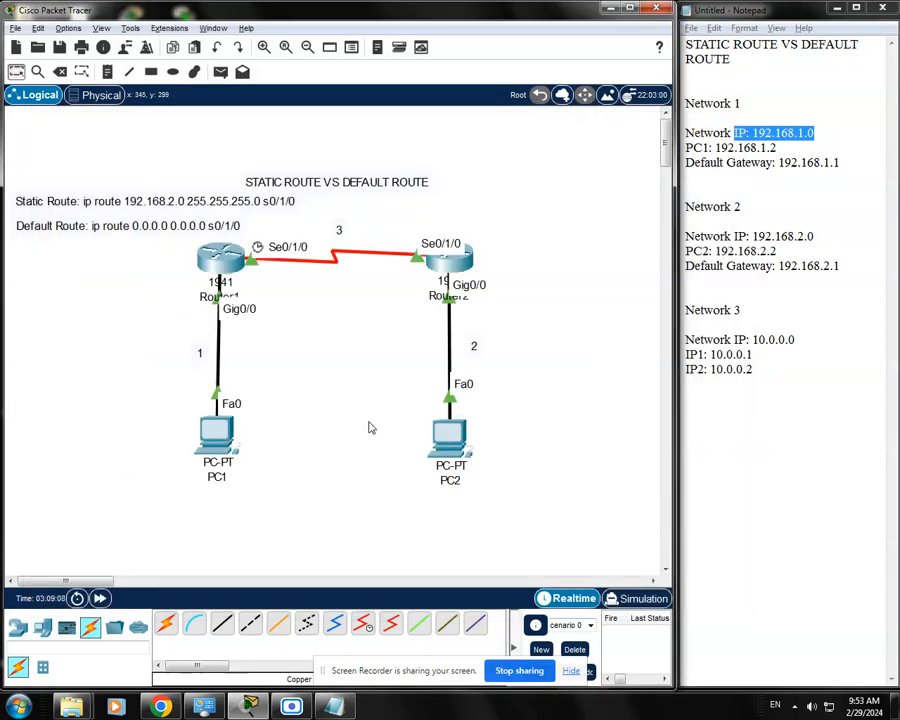